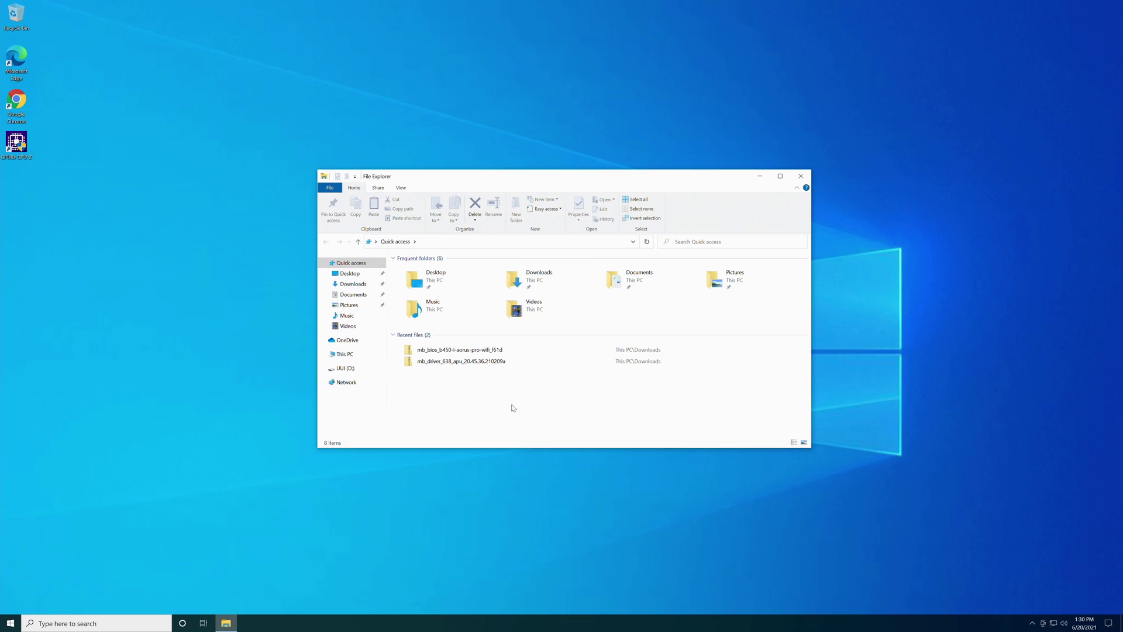
Inspect the files on the UUI (D:) drive and return to This PC
left_click(342, 354)
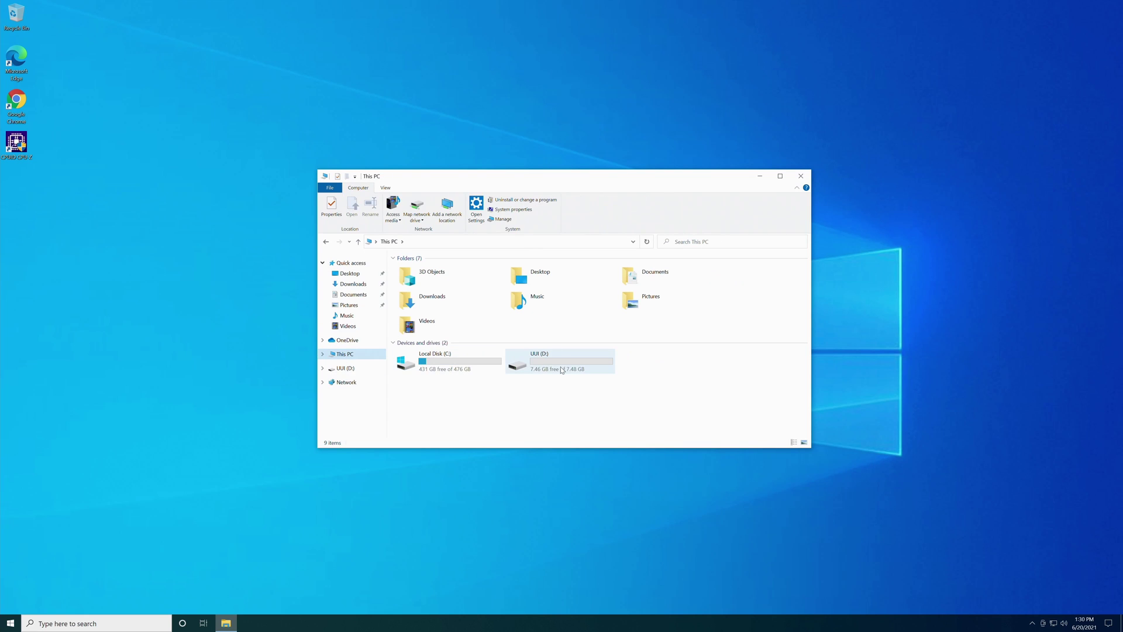
double_click(542, 367)
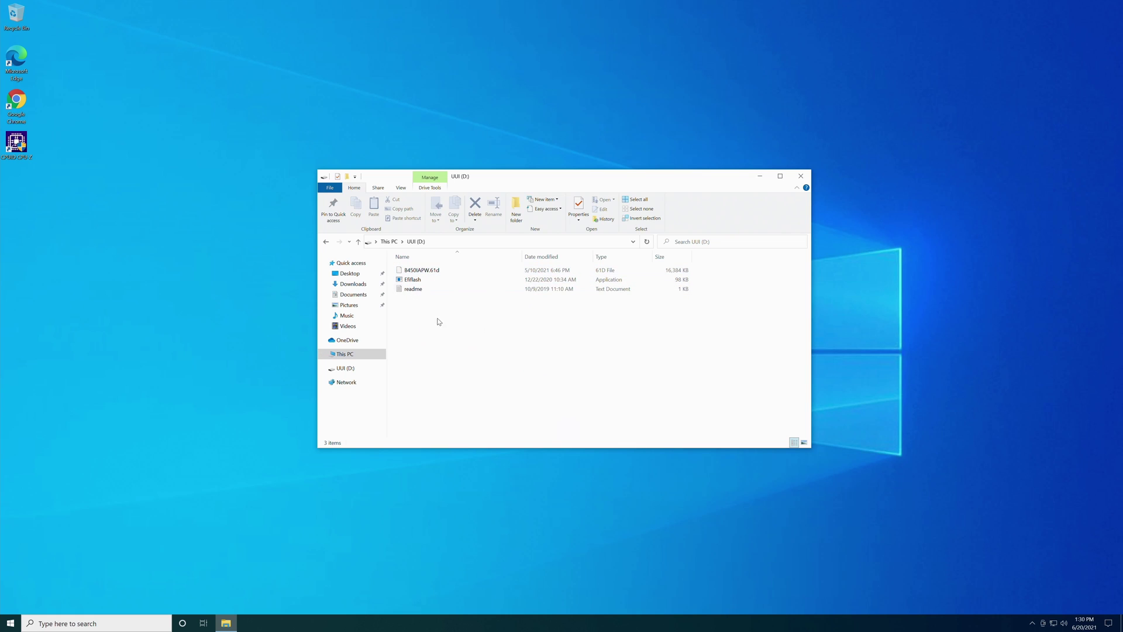
left_click(345, 355)
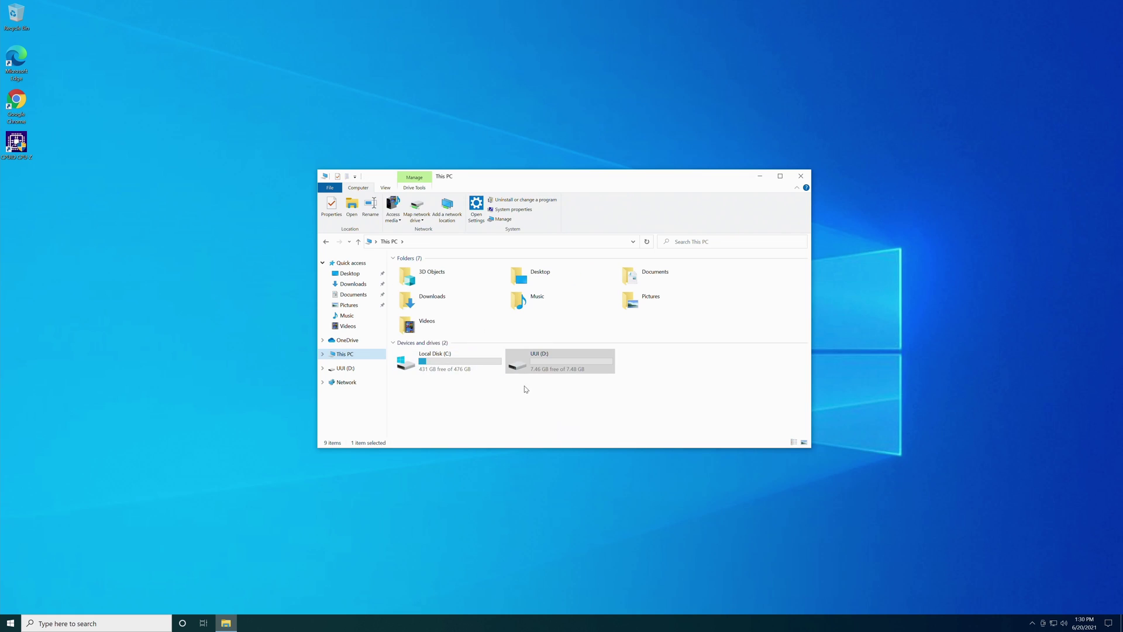
right_click(562, 367)
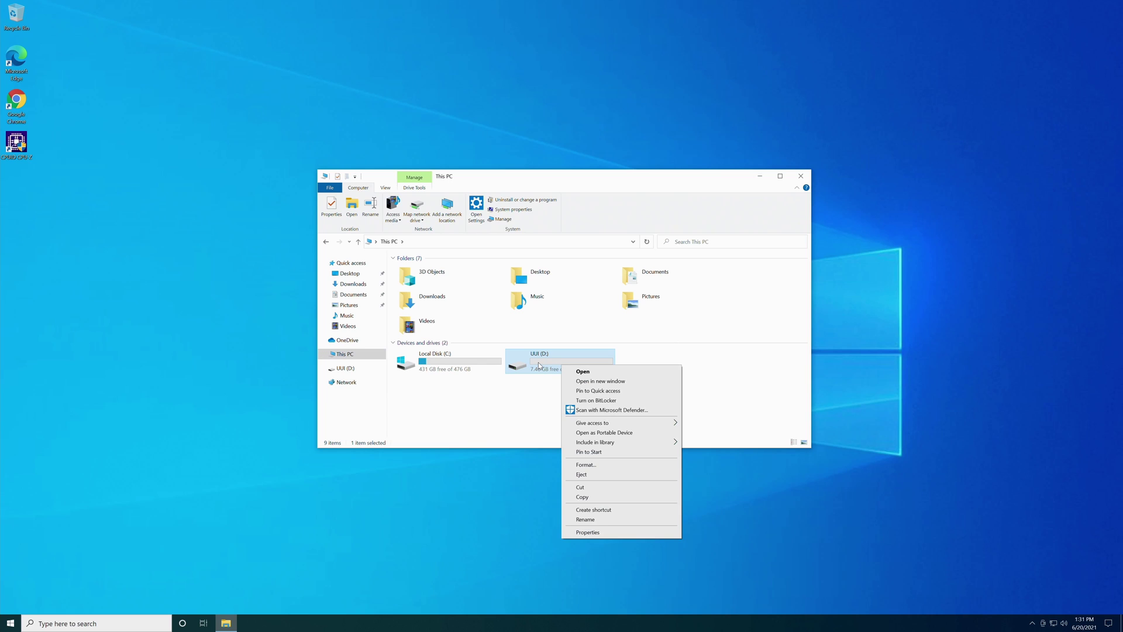
left_click(369, 398)
left_click(347, 353)
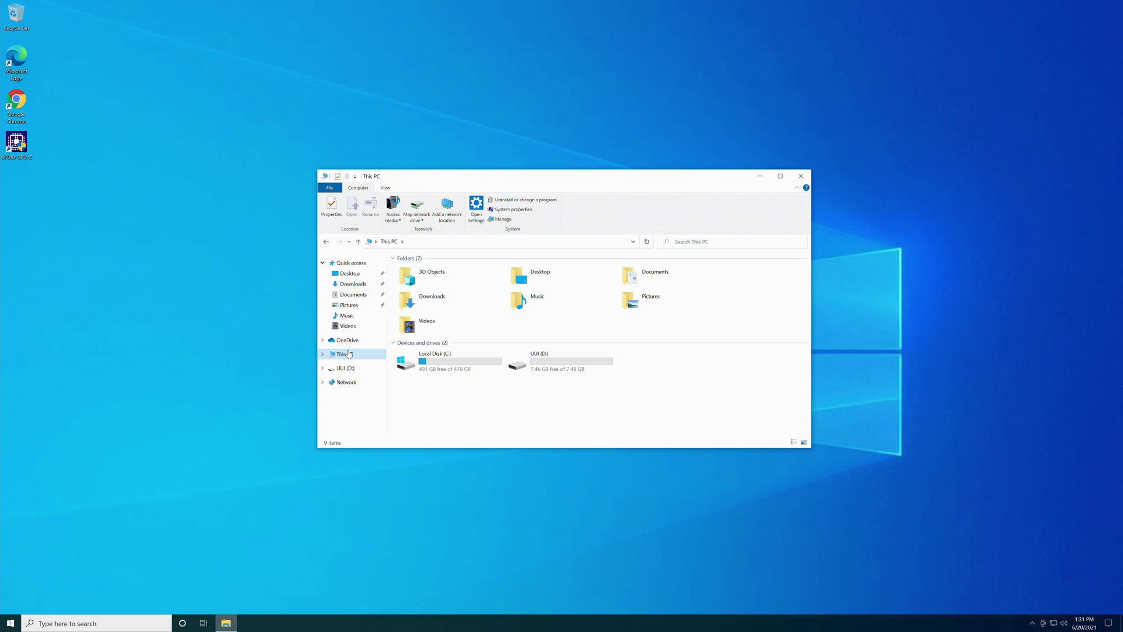
Quick-format the UUI (D:) drive as FAT32 (Default) with the volume label UUI, and open the formatted drive
right_click(544, 363)
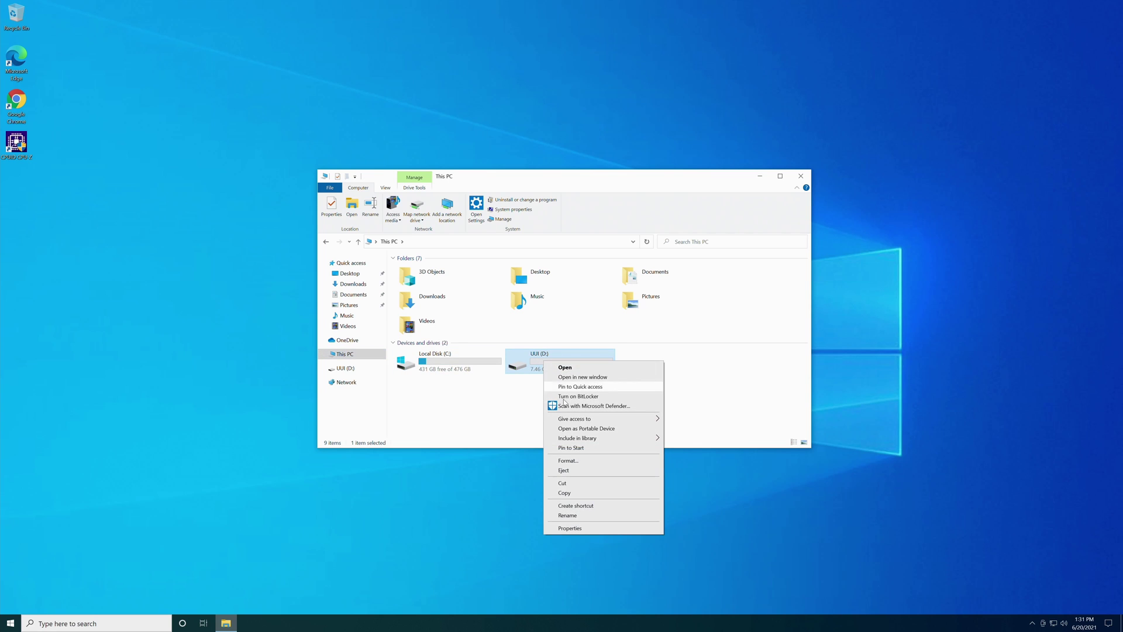
left_click(568, 460)
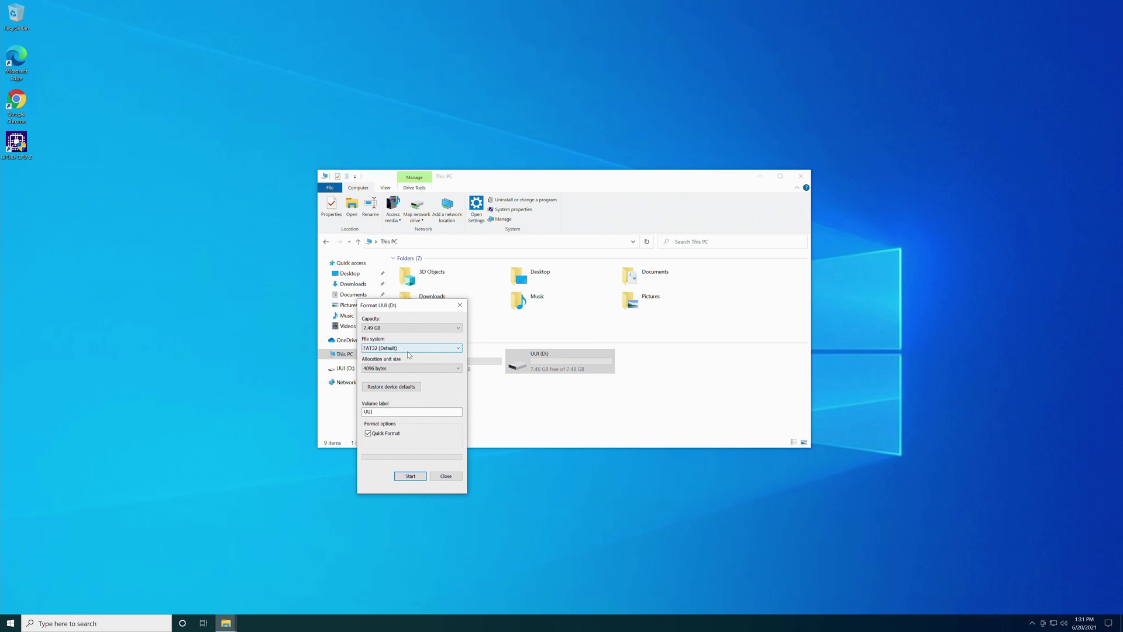
left_click(379, 348)
left_click(396, 345)
left_click(409, 479)
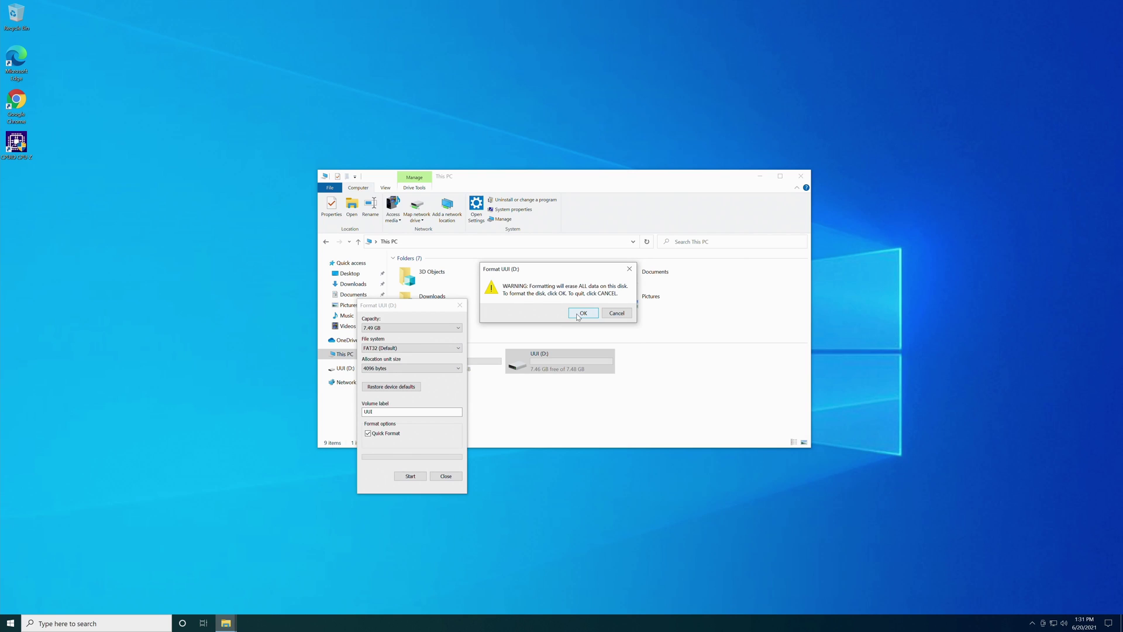
left_click(583, 314)
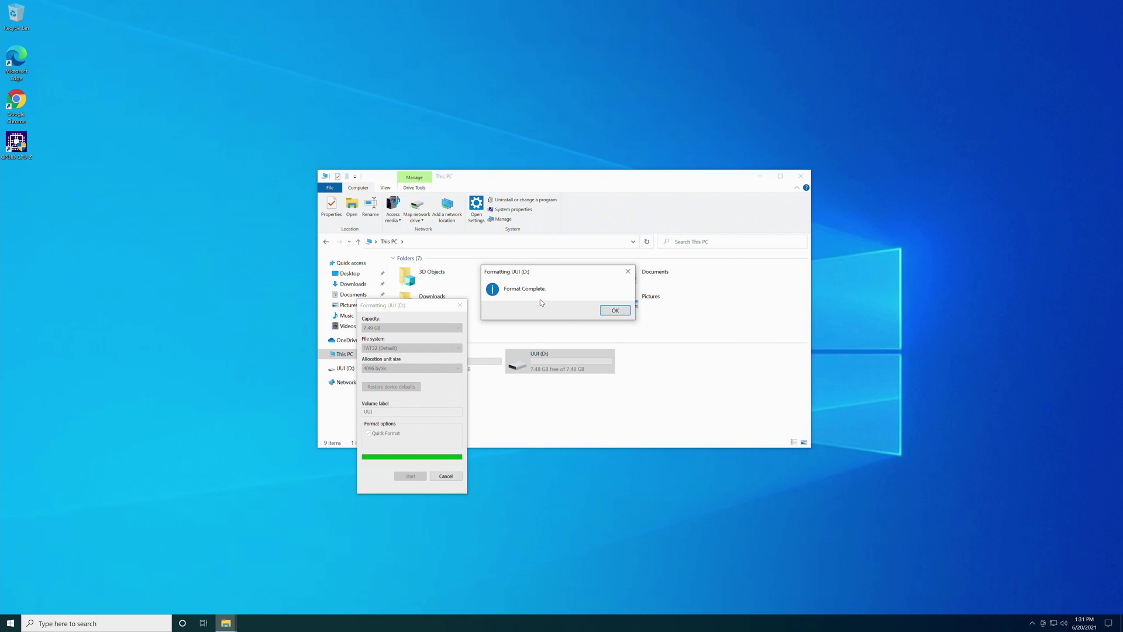
left_click(615, 310)
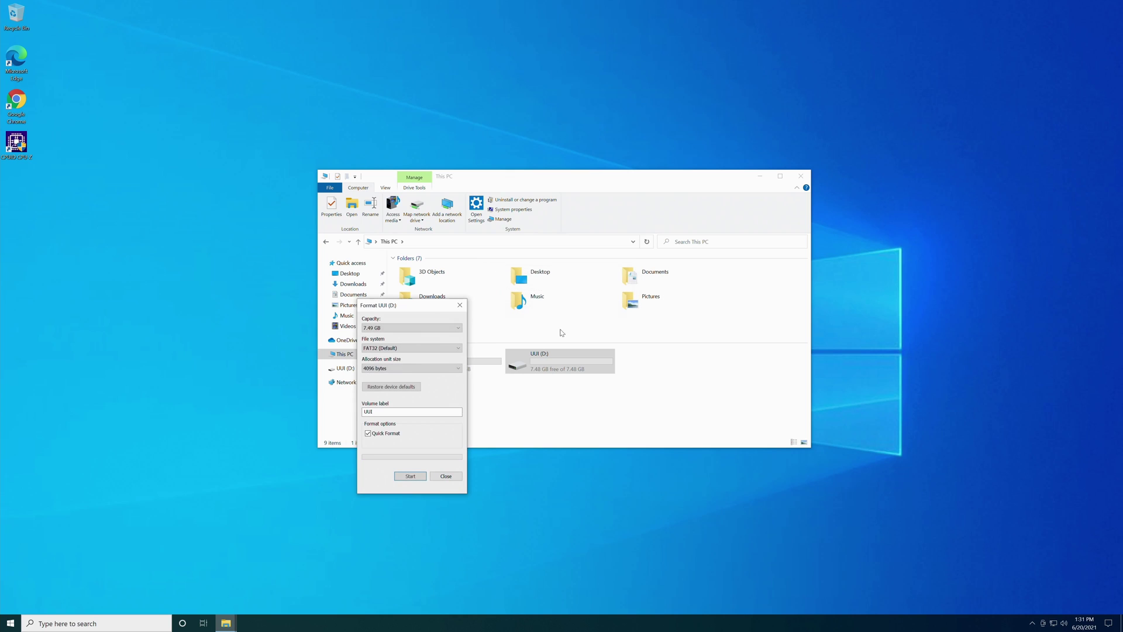
left_click(460, 312)
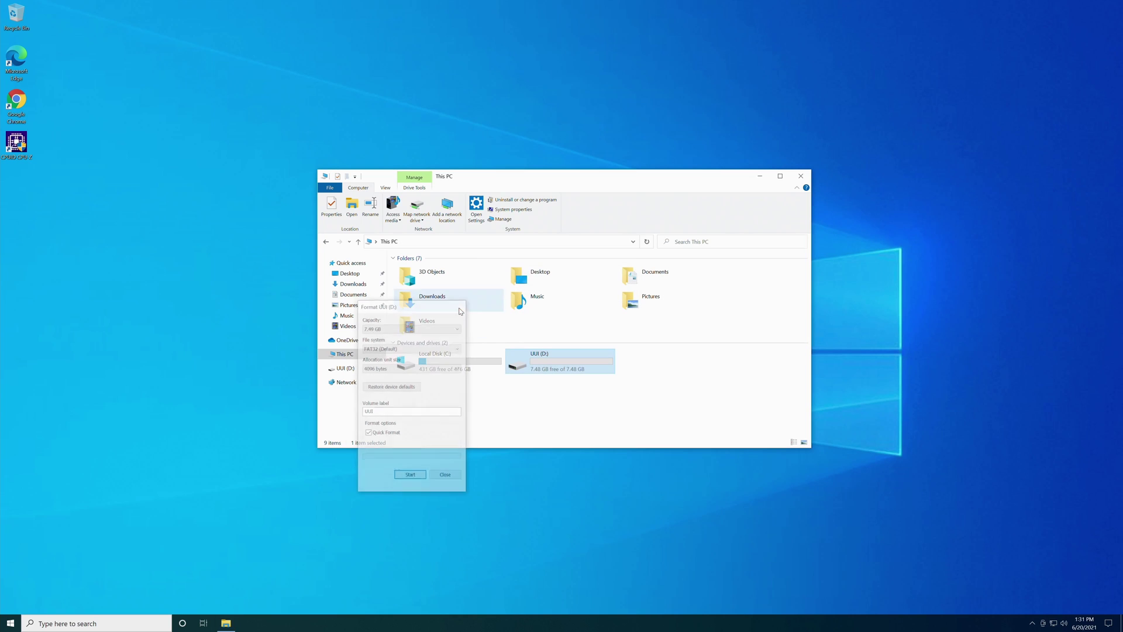
double_click(550, 363)
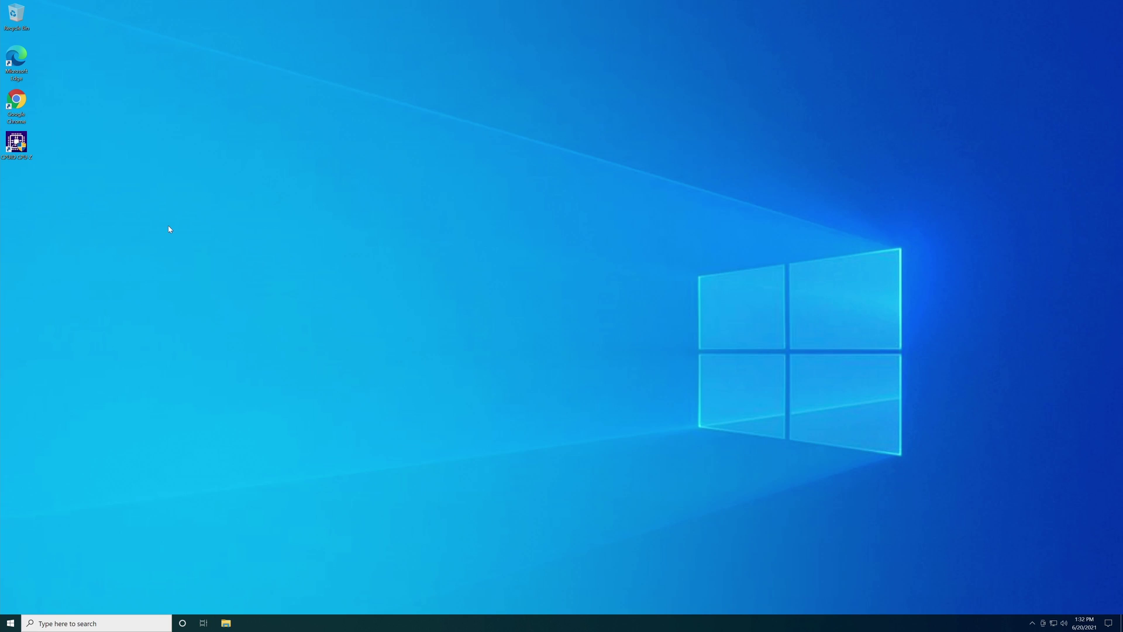
Switch to Chrome, search Google for "gigabyte b450 i aorus pro wifi" and open Gigabyte's B450 I AORUS PRO WIFI (rev. 1.0) page
double_click(18, 110)
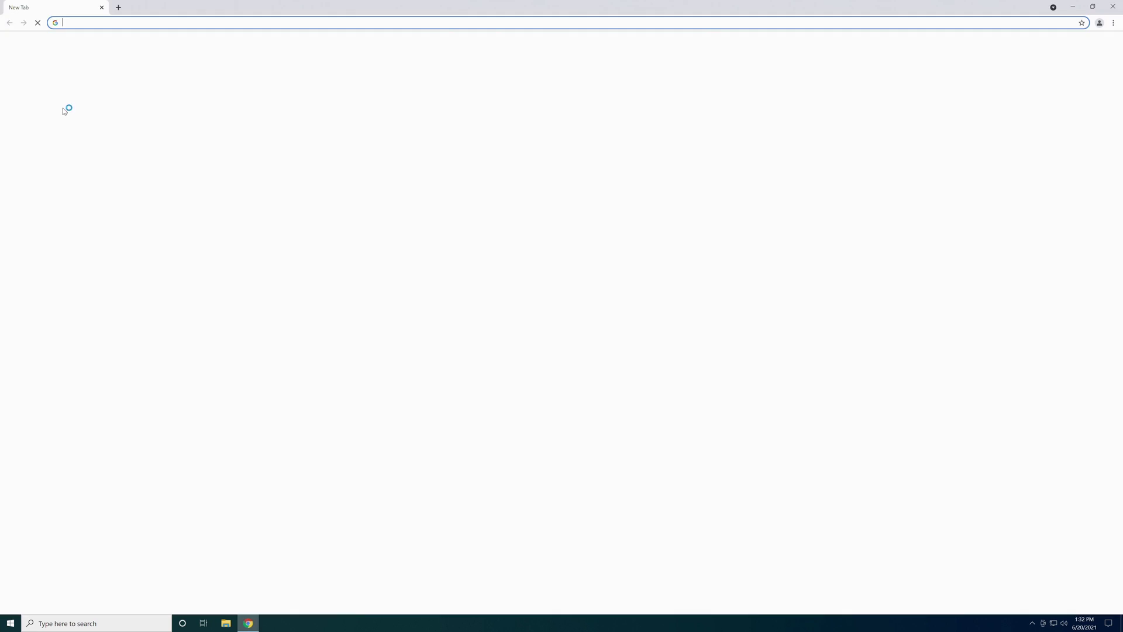
left_click(88, 23)
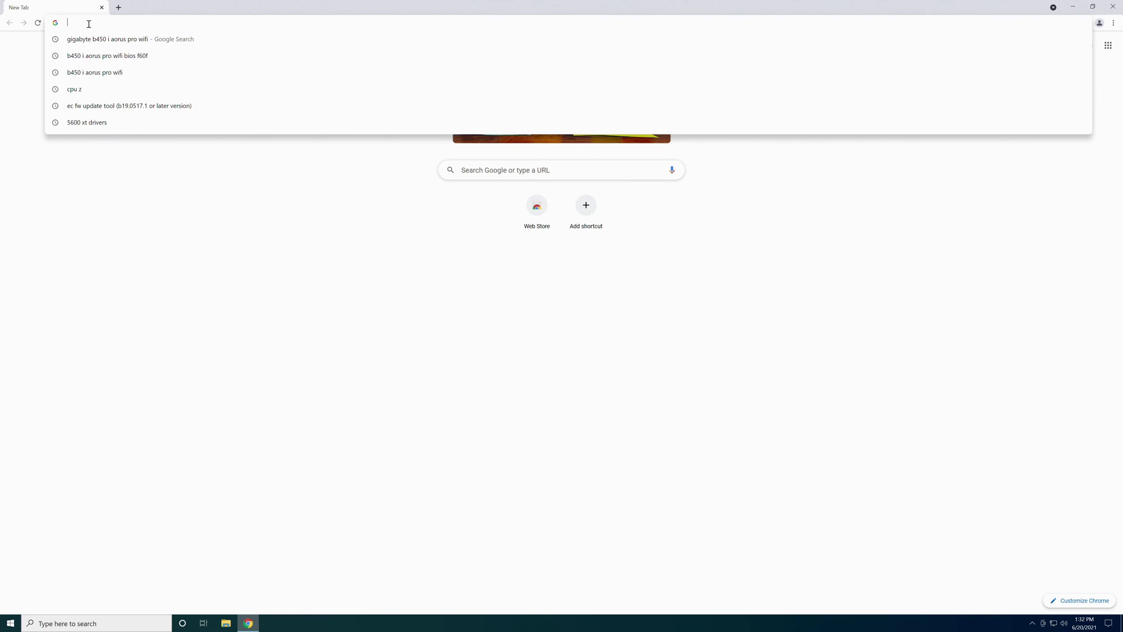
type("gi")
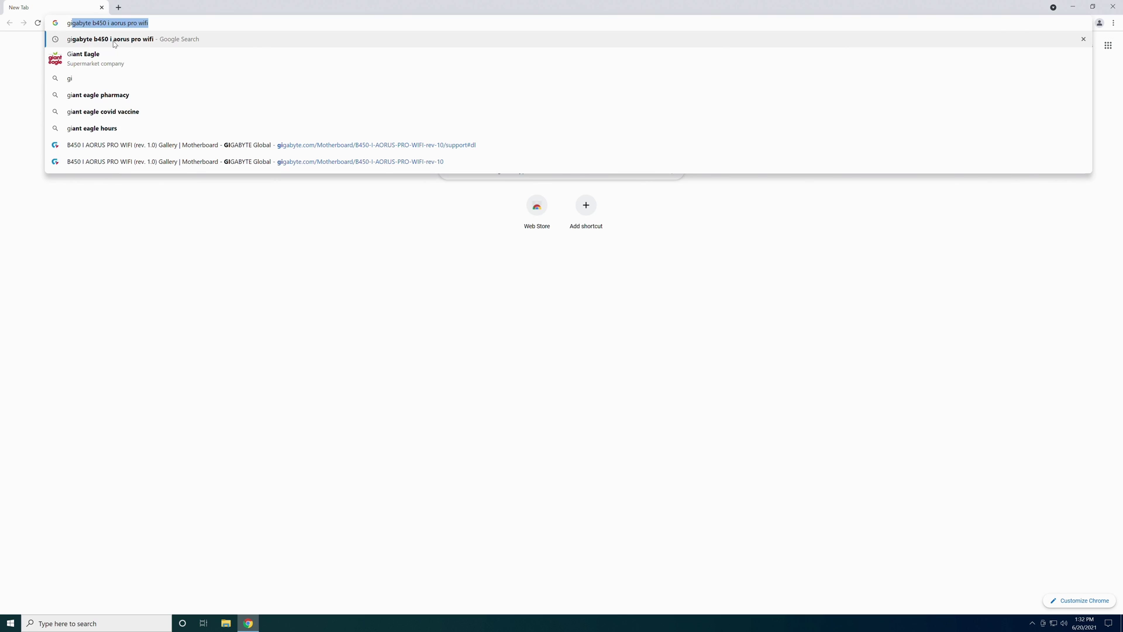
left_click(137, 39)
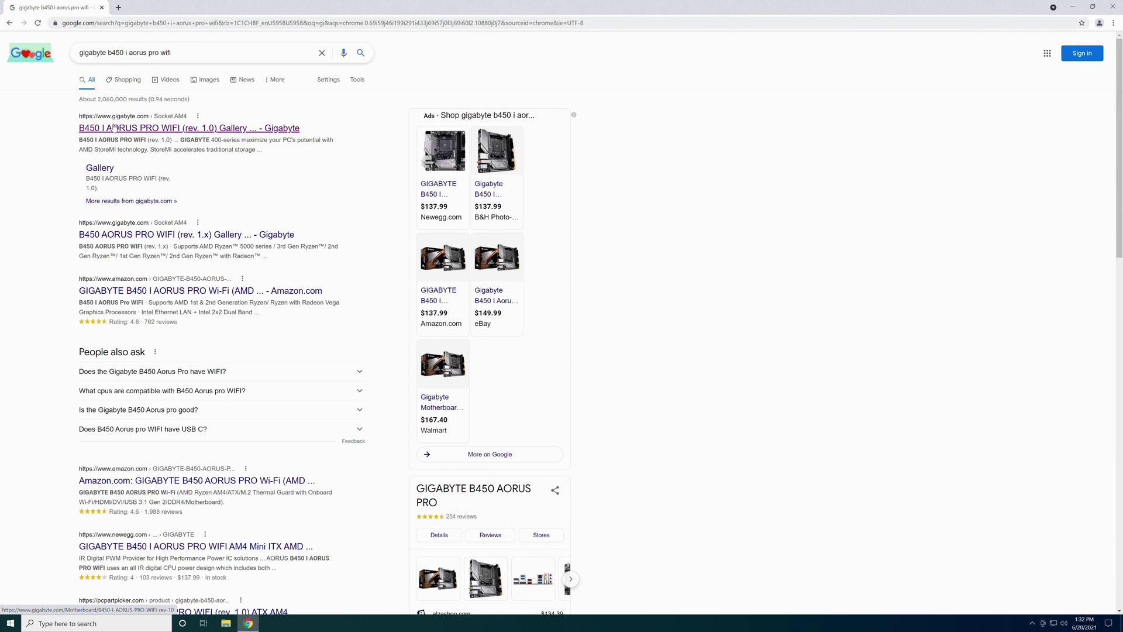
left_click(138, 128)
Go to the motherboard's support downloads and expand the BIOS version list
left_click(849, 124)
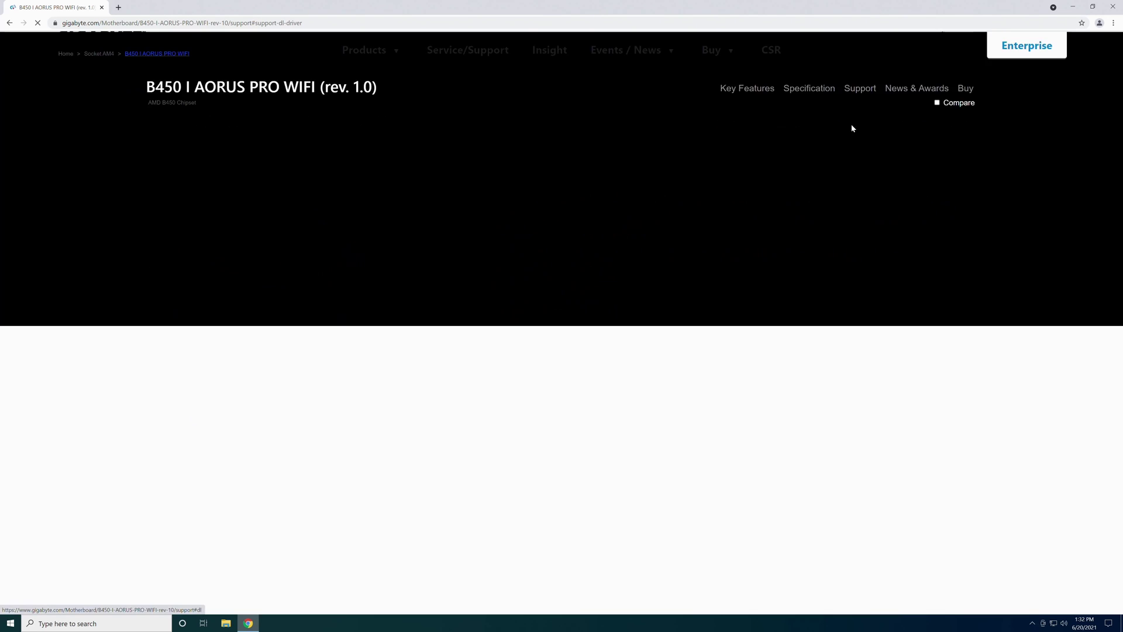
scroll(448, 220, "down", 4)
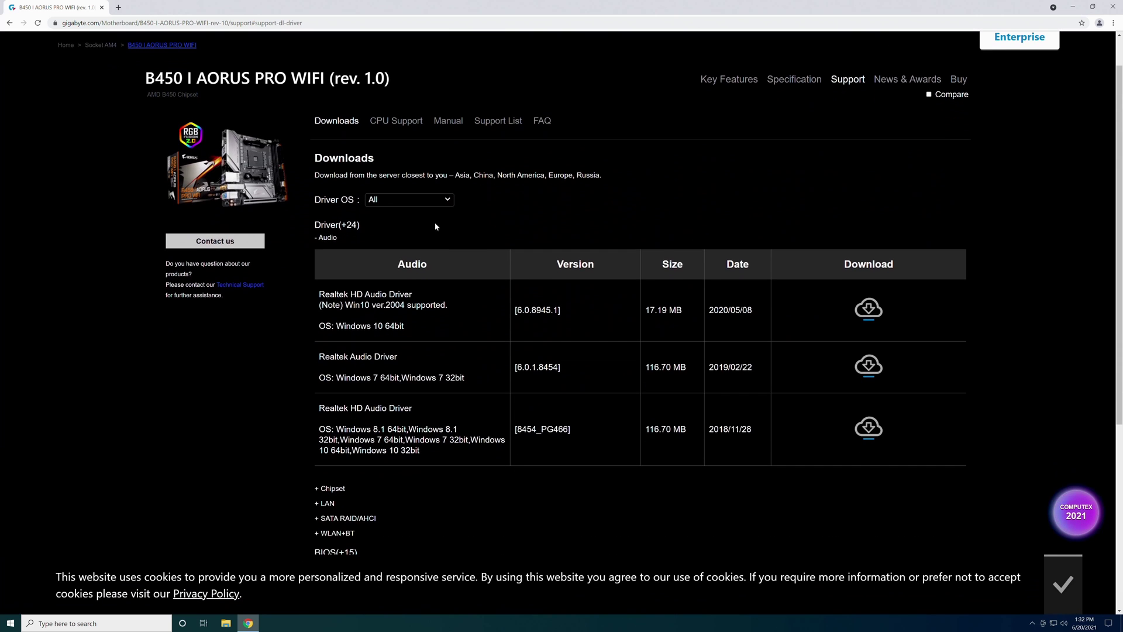
scroll(367, 246, "down", 2)
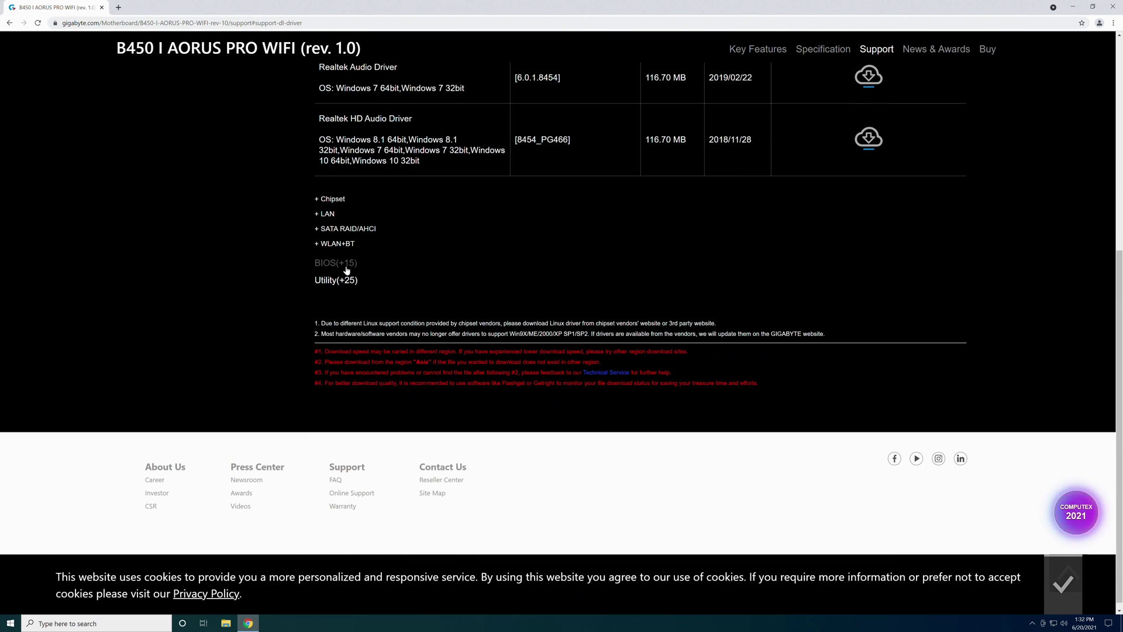
left_click(346, 268)
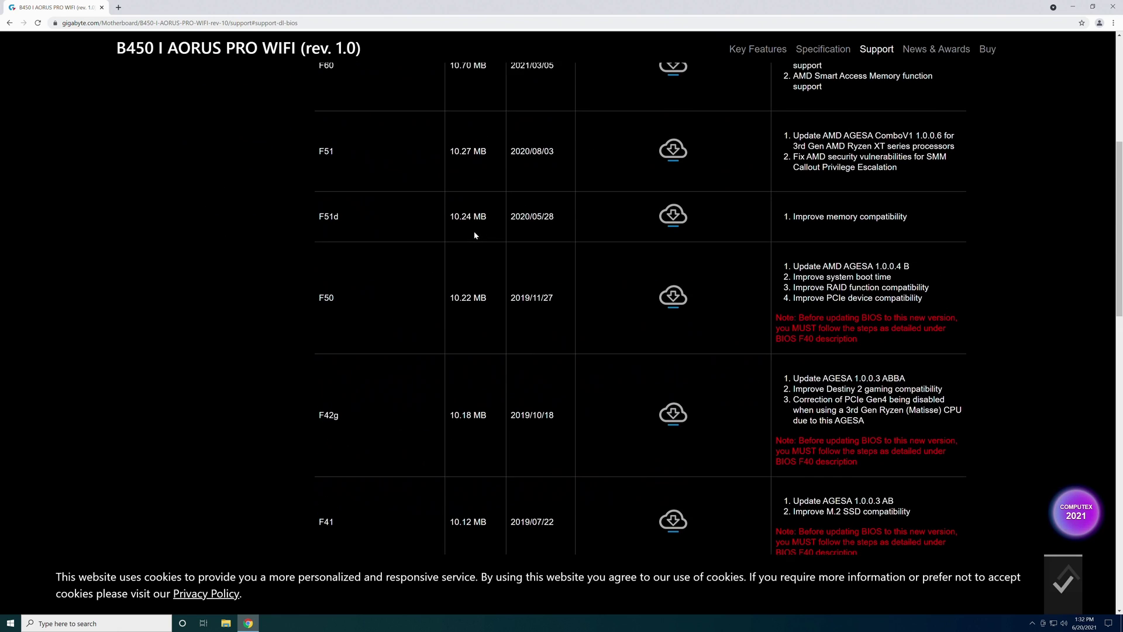
scroll(474, 234, "up", 3)
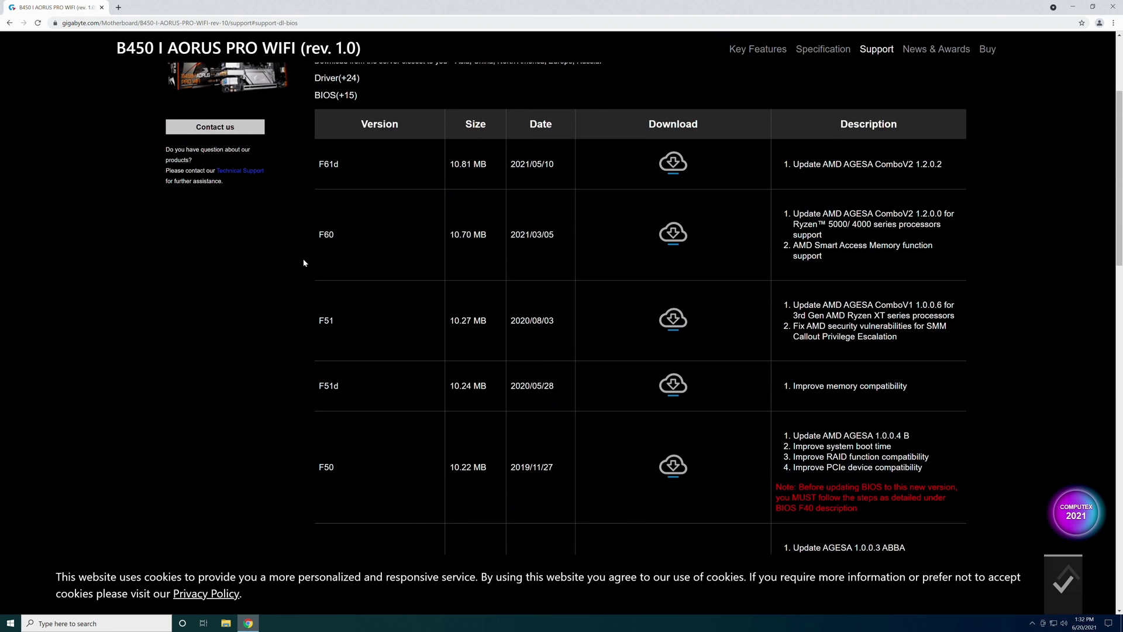
scroll(292, 267, "down", 1)
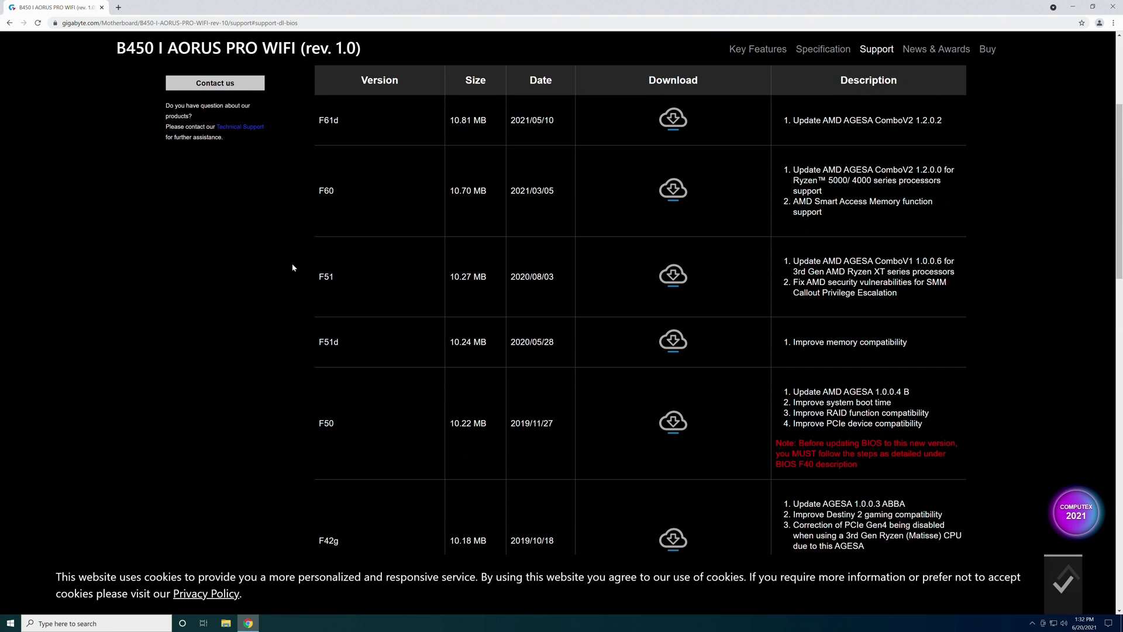
Minimize the browser, launch CPU-Z with permission to make changes, and view the mainboard's BIOS version and date
left_click(1080, 8)
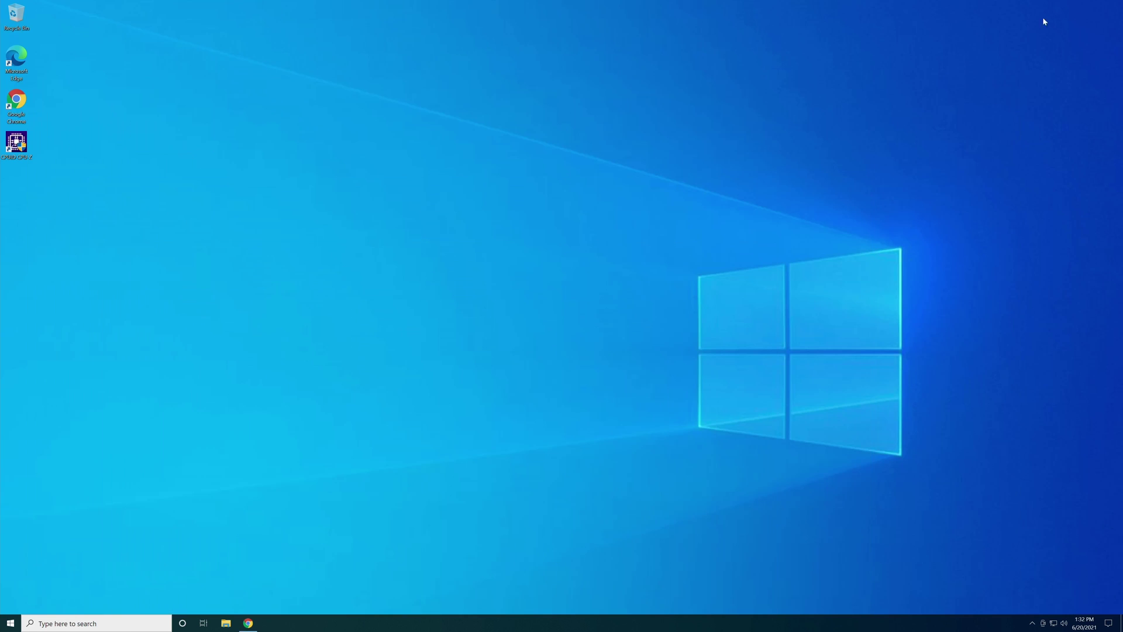
double_click(18, 146)
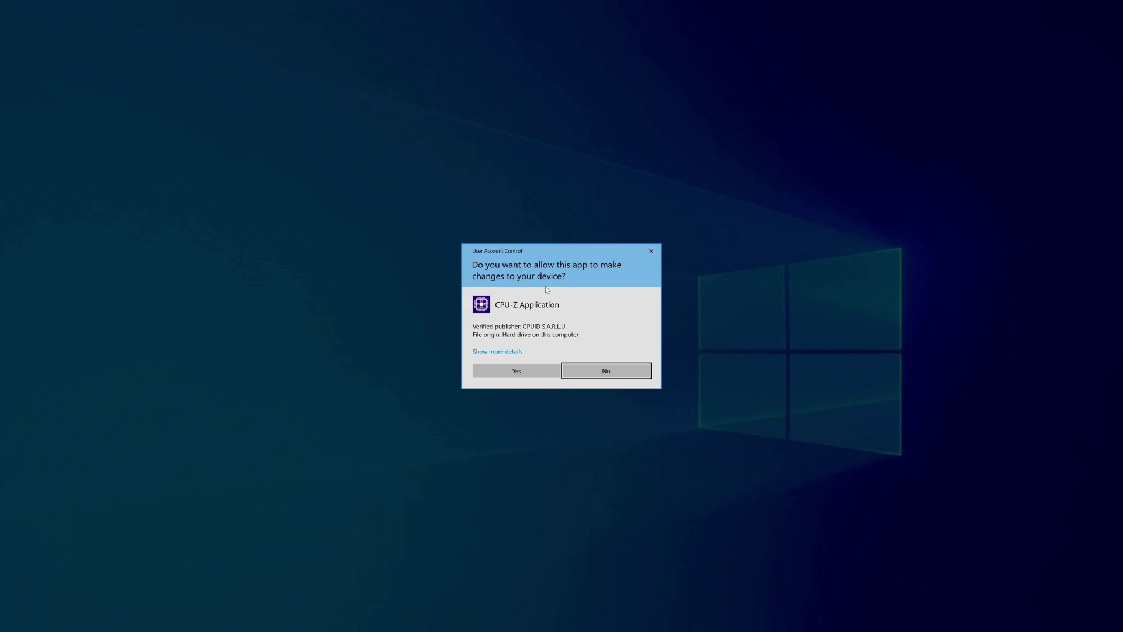
left_click(510, 374)
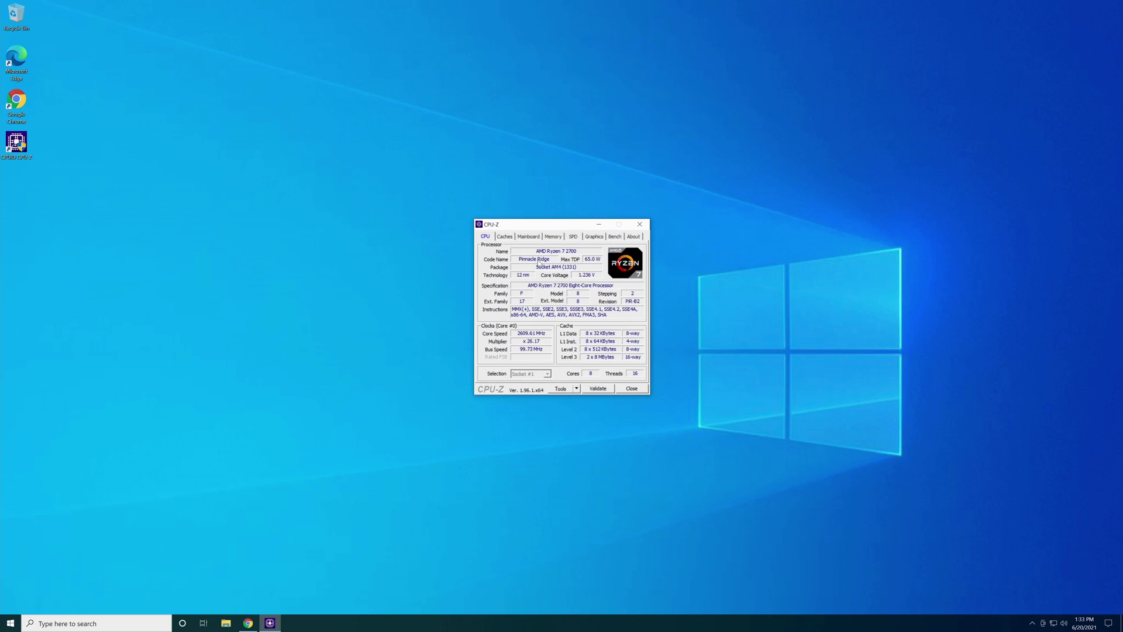
left_click_drag(565, 227, 457, 144)
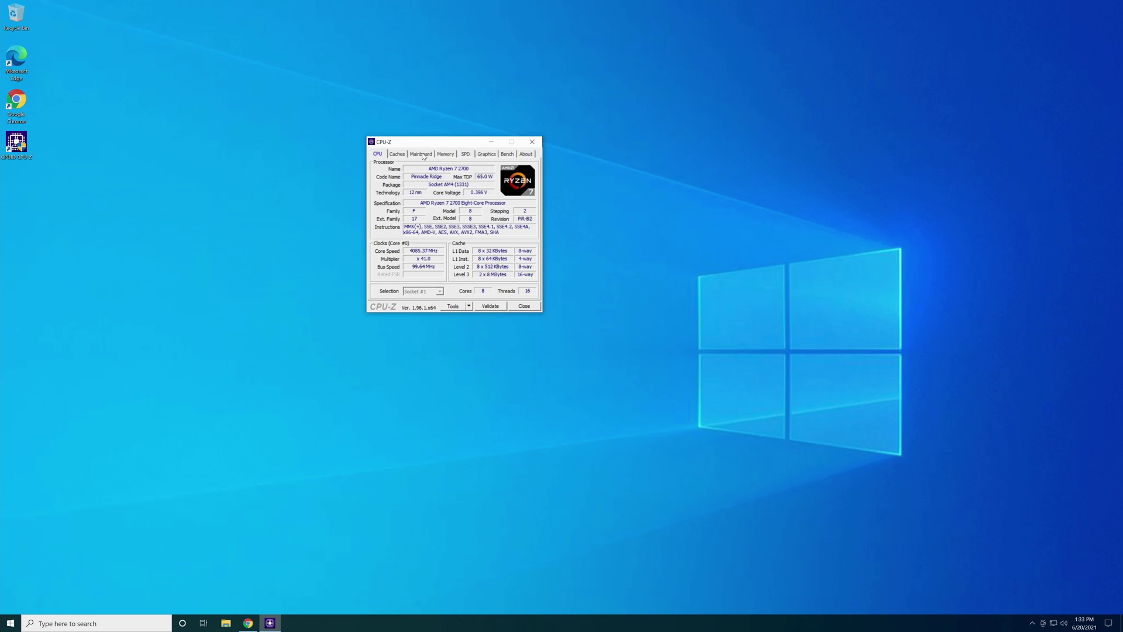
left_click(421, 154)
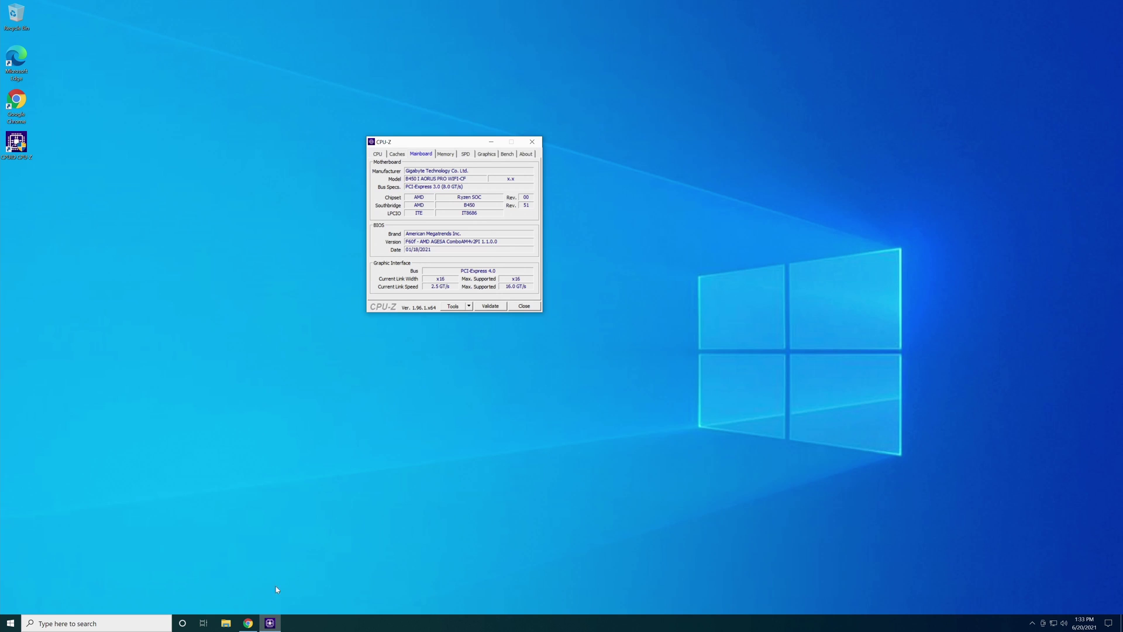
Switch back to Chrome and examine the F60 BIOS entry's release date, AGESA version and version name
left_click(248, 621)
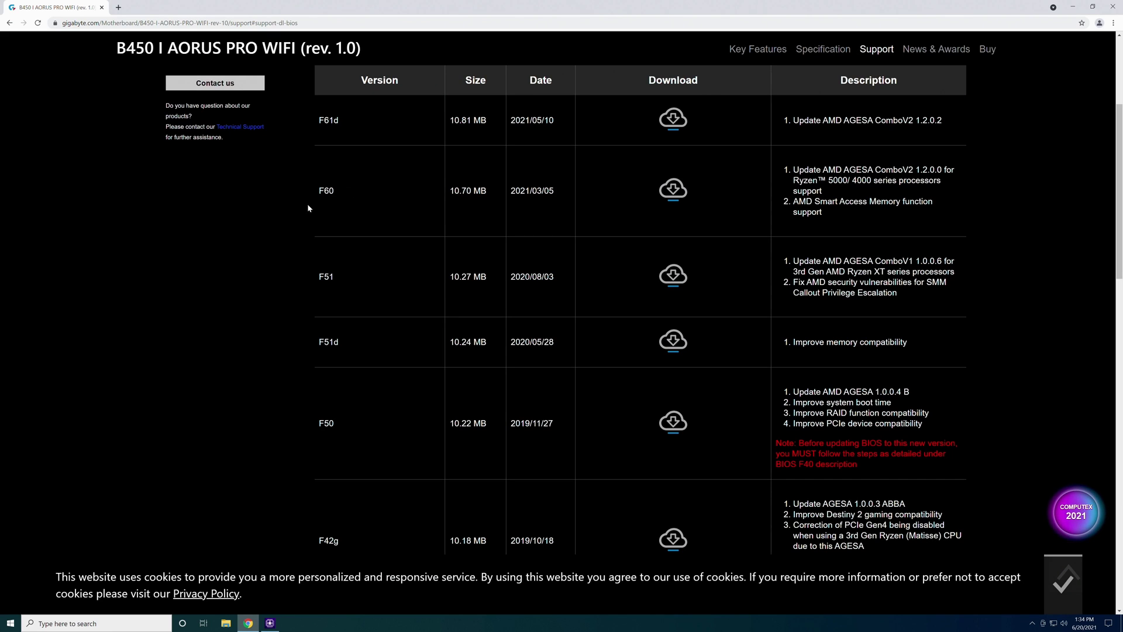
mouse_move(511, 192)
left_mouse_down()
mouse_move(555, 190)
mouse_move(512, 193)
left_mouse_up()
double_click(553, 191)
left_click(533, 208)
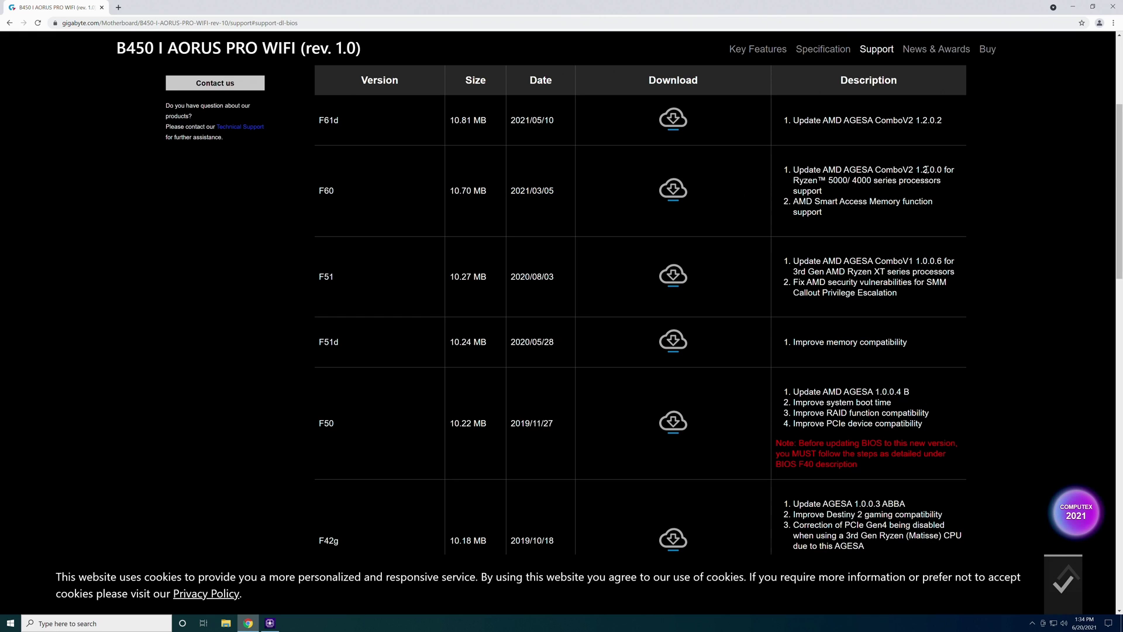
left_click_drag(917, 170, 943, 169)
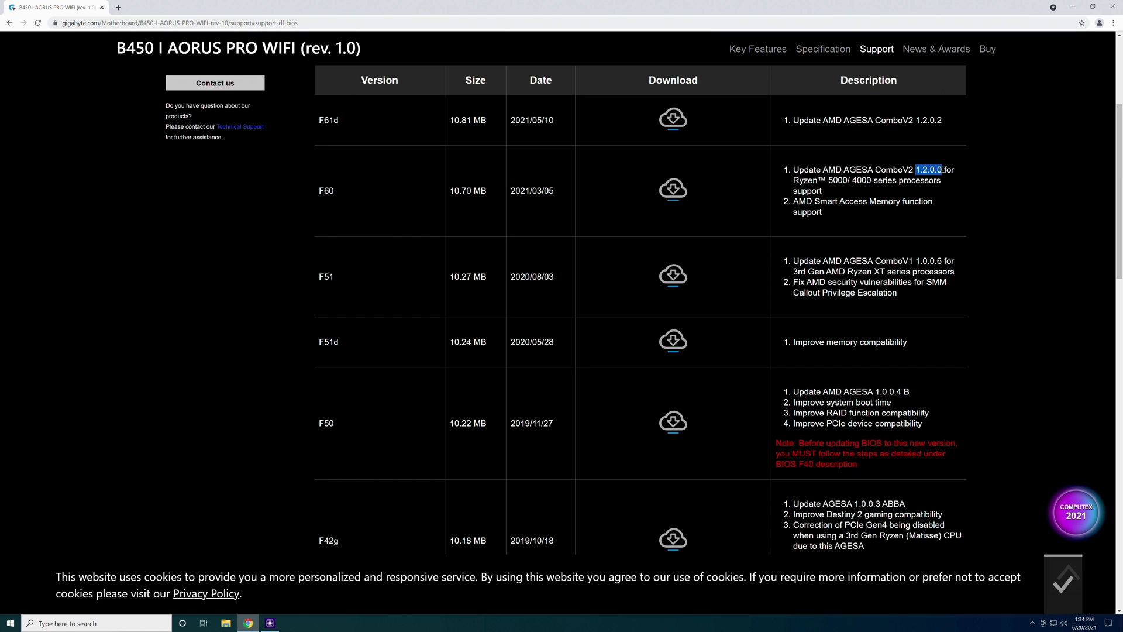
double_click(925, 169)
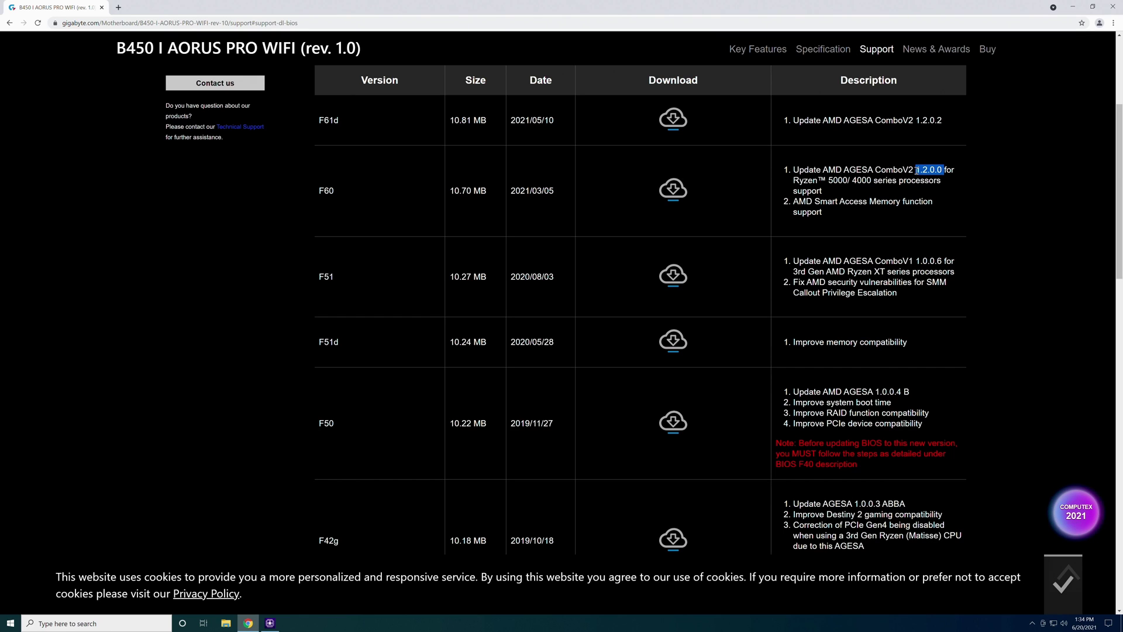
left_click(917, 170)
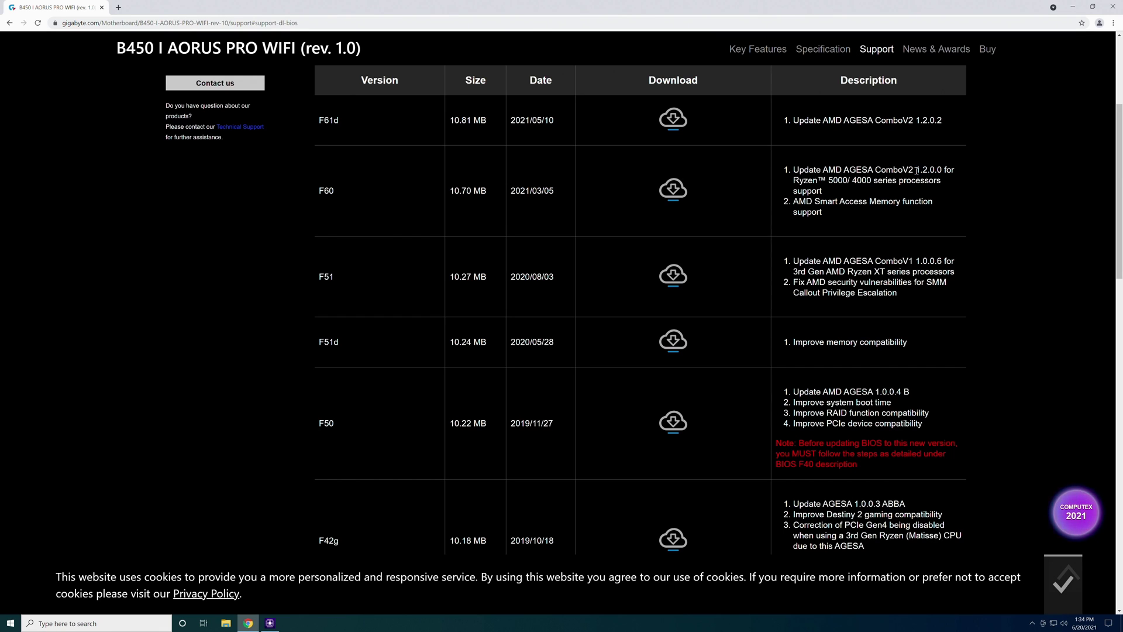
left_click_drag(916, 170, 941, 170)
left_click(907, 179)
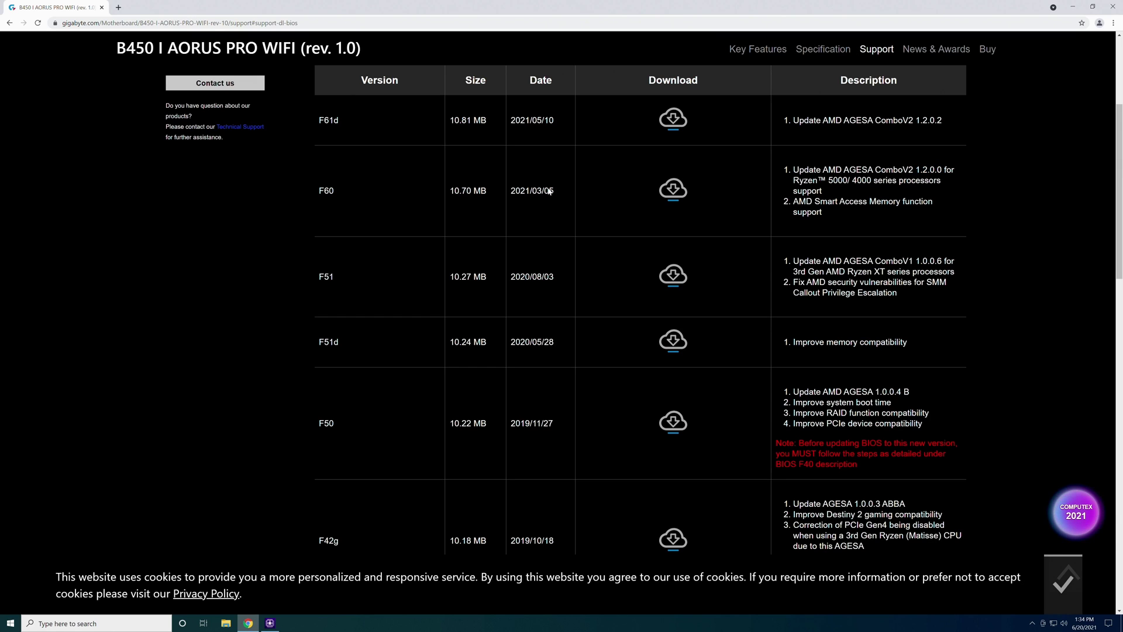
double_click(336, 194)
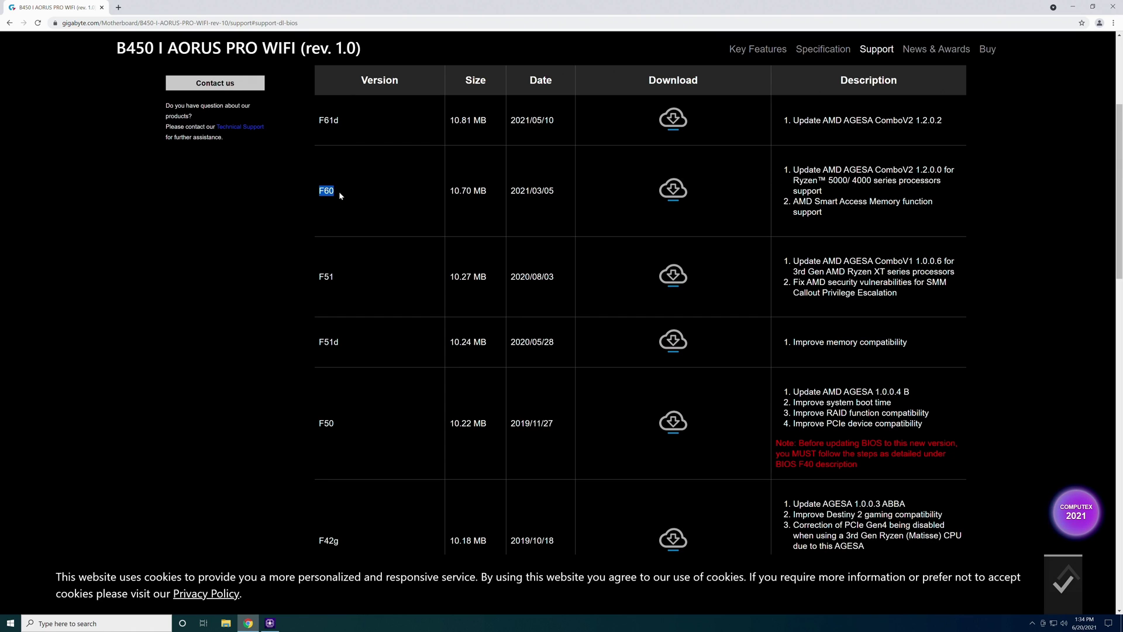
left_click(363, 192)
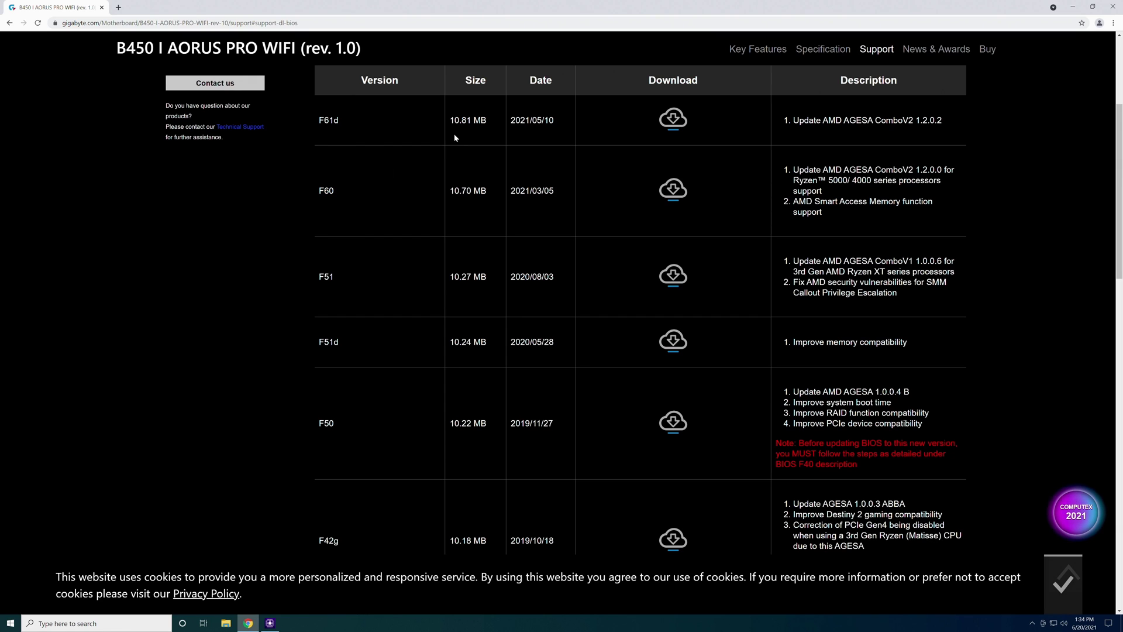
Examine the version name of the newest BIOS entry, F61d, in the download list
left_click_drag(314, 124, 341, 124)
left_click(354, 124)
left_click(326, 122)
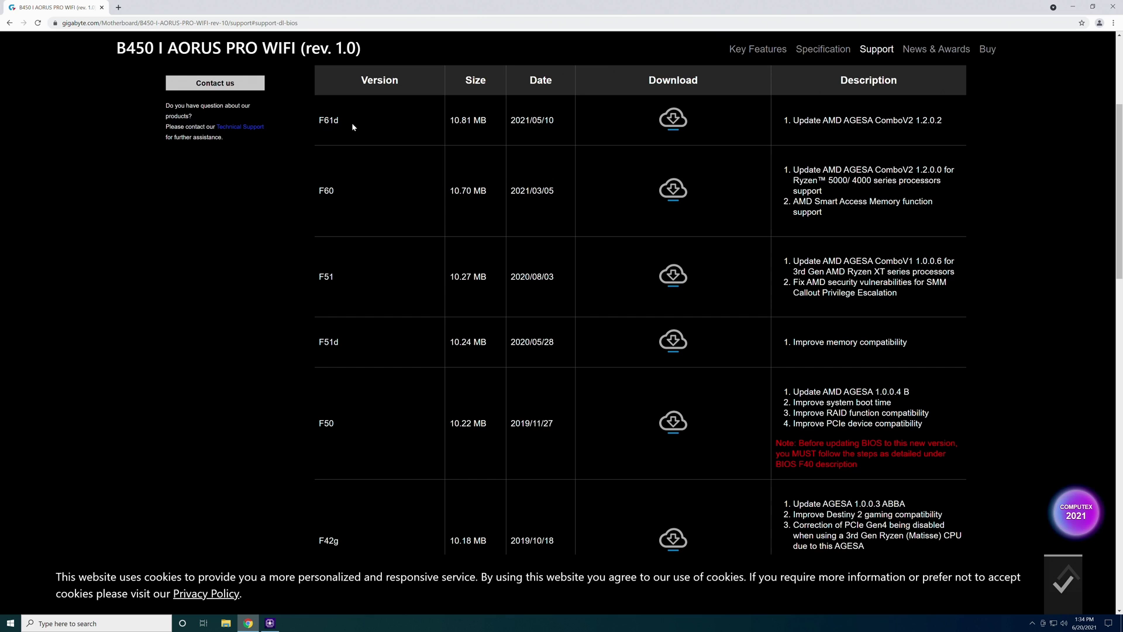
Review the older BIOS entries and read the F40 entry's note about updating to F32 first
scroll(366, 152, "down", 4)
scroll(367, 153, "down", 6)
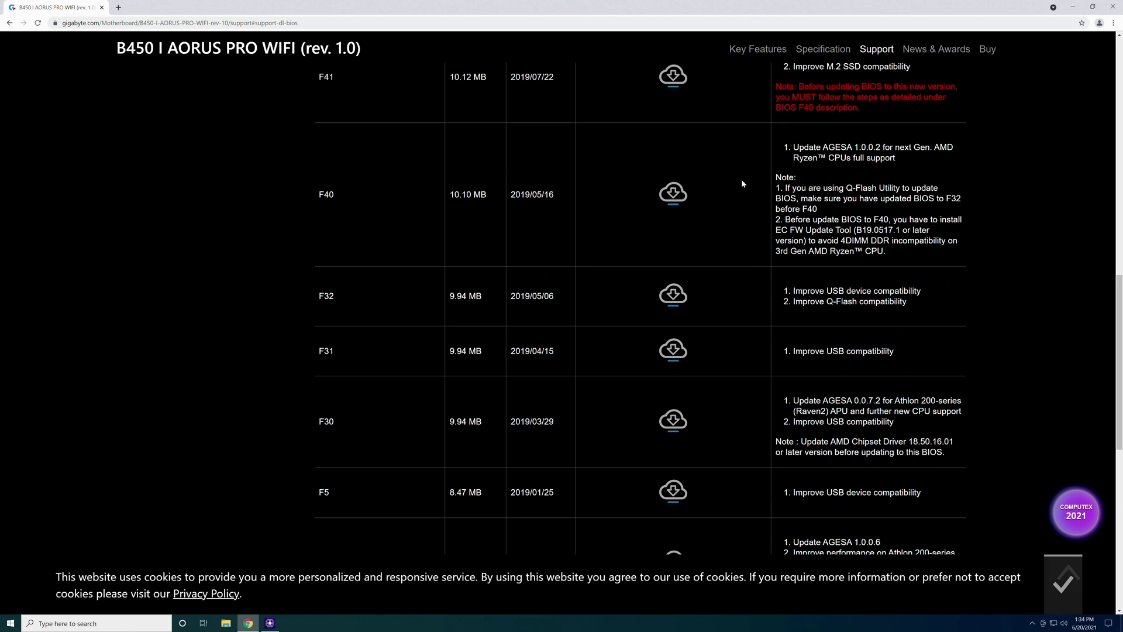
scroll(743, 182, "up", 2)
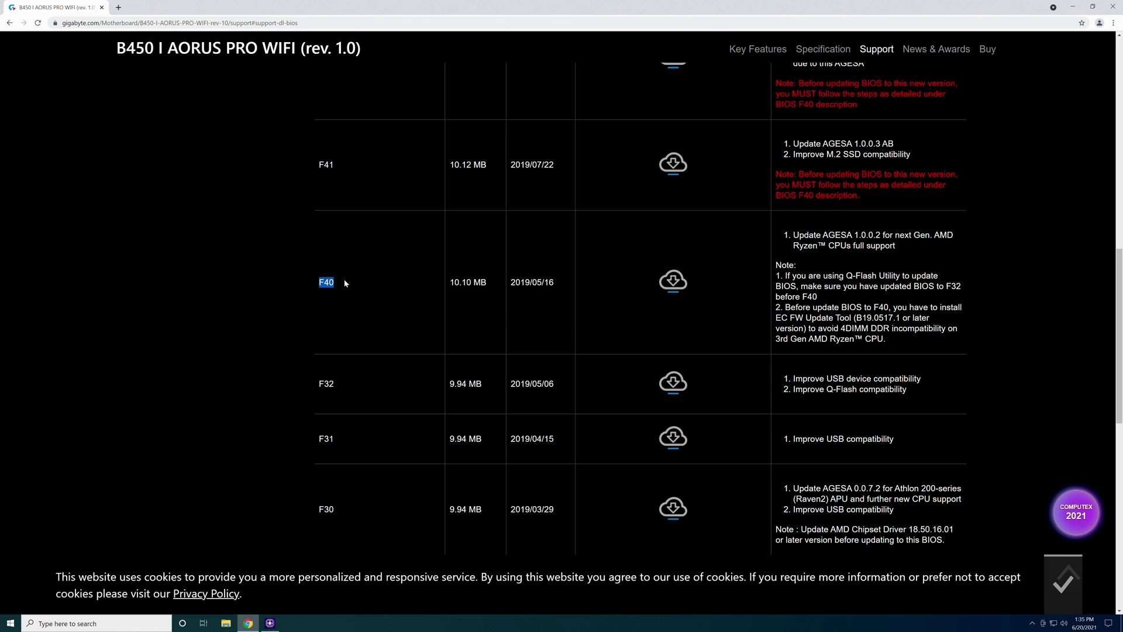
left_click(331, 283)
double_click(336, 283)
left_click(319, 283)
left_click_drag(314, 383, 335, 384)
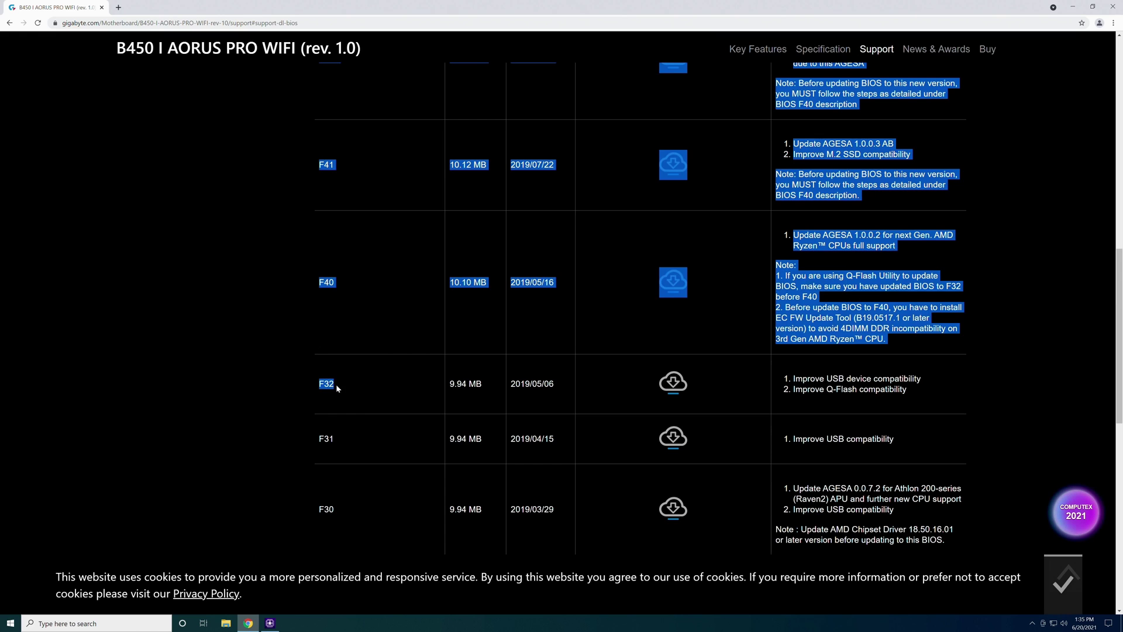
left_click(343, 389)
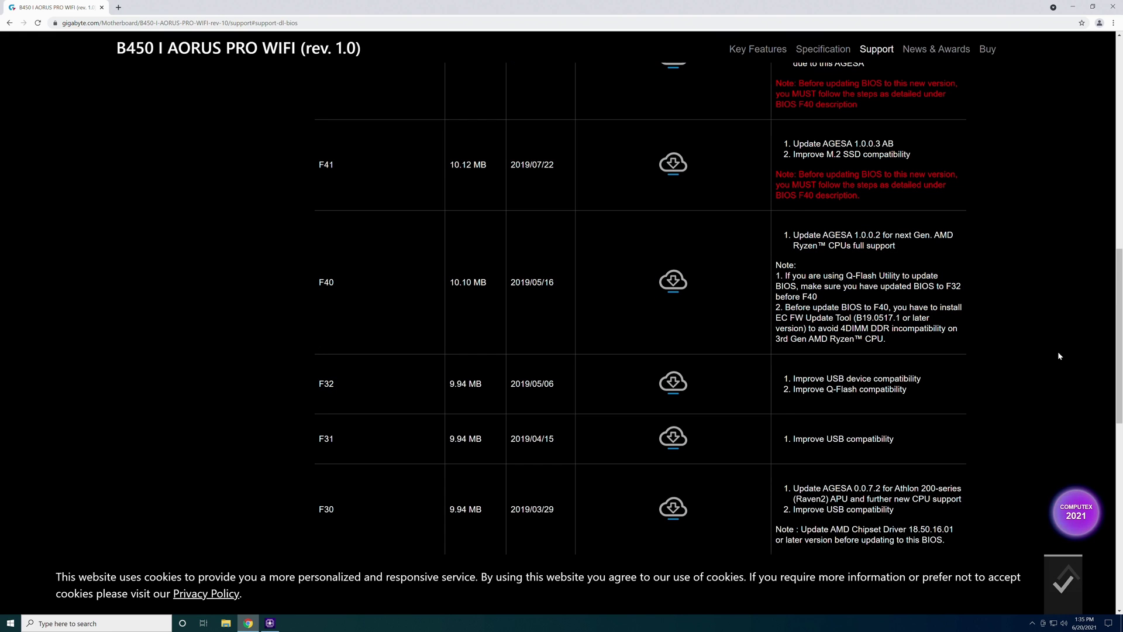
Examine the F40 note's EC FW Update Tool requirement and check the F40 and F32 version names
left_click_drag(777, 321, 848, 319)
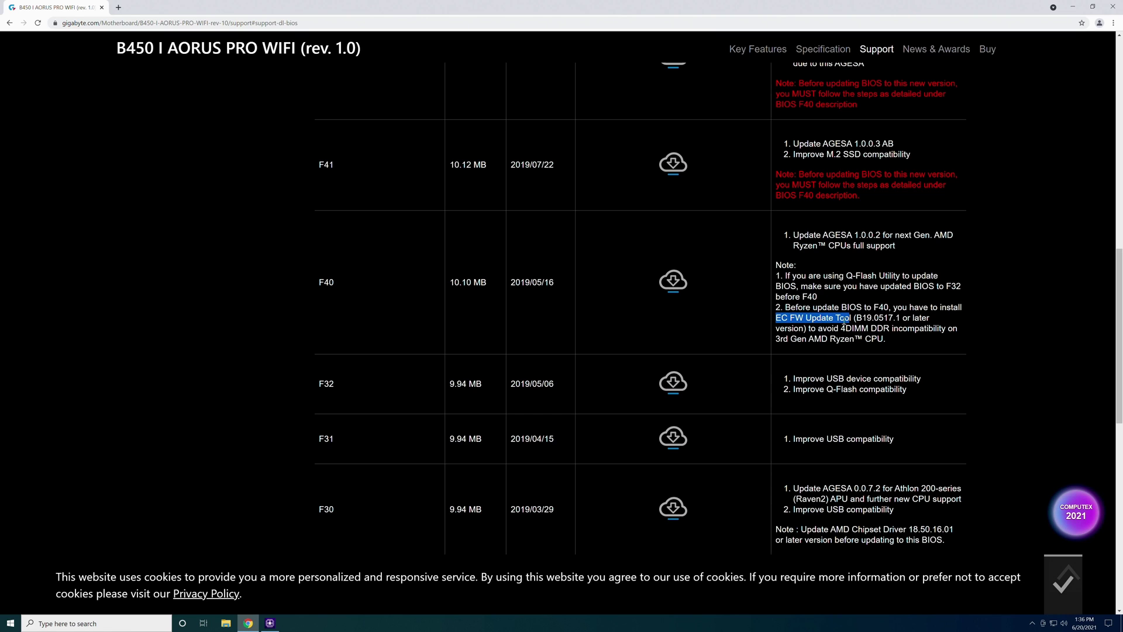
left_click(837, 322)
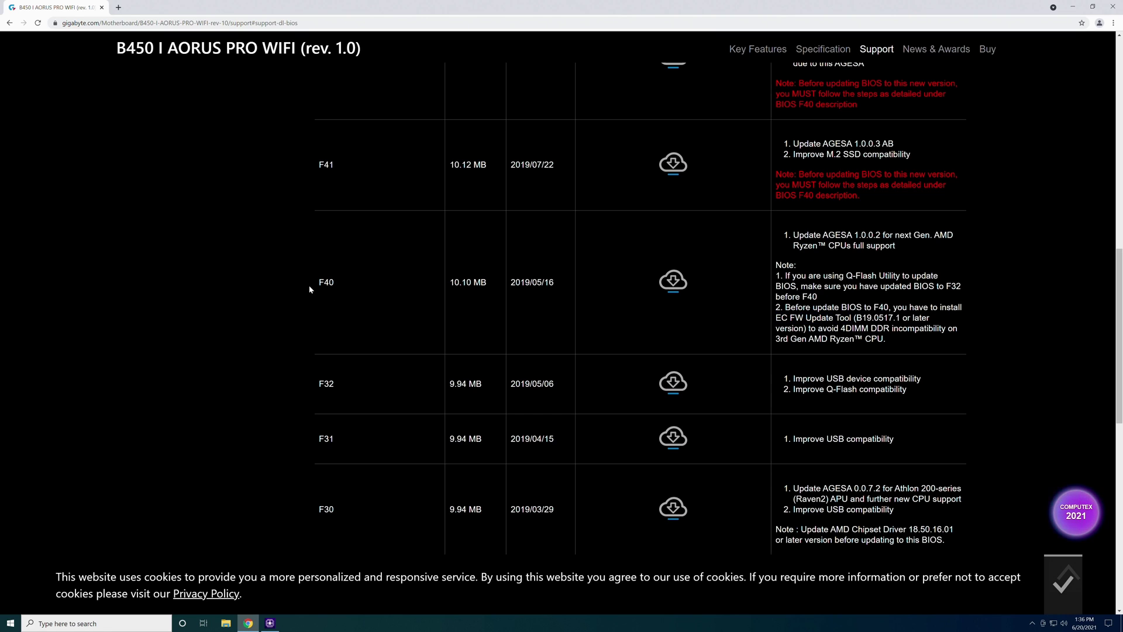
left_click_drag(310, 290, 341, 289)
left_click(347, 286)
mouse_move(344, 382)
left_mouse_down()
mouse_move(296, 381)
mouse_move(335, 384)
left_mouse_up()
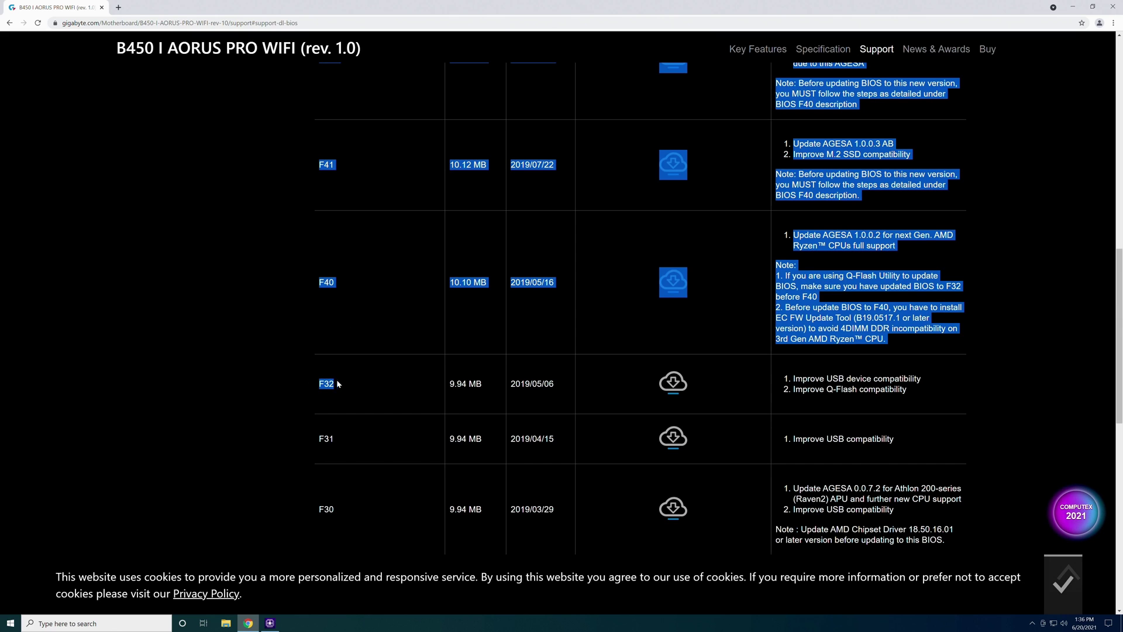
left_click(346, 384)
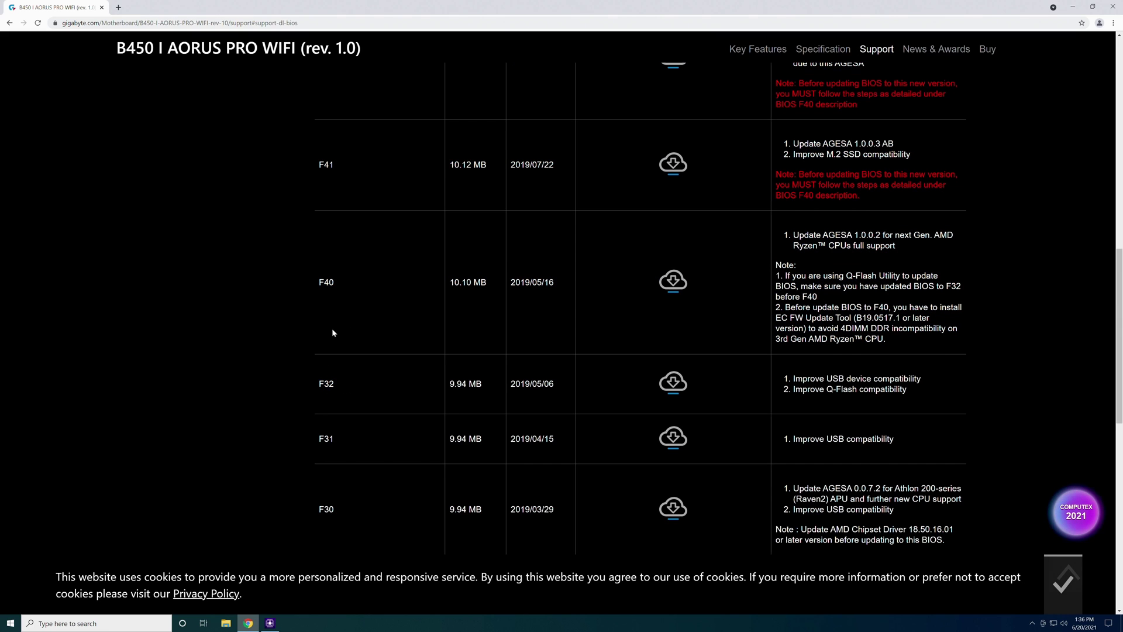
left_click_drag(338, 388, 316, 389)
Download the F61d BIOS archive from the support page and open the downloaded zip
scroll(289, 328, "up", 8)
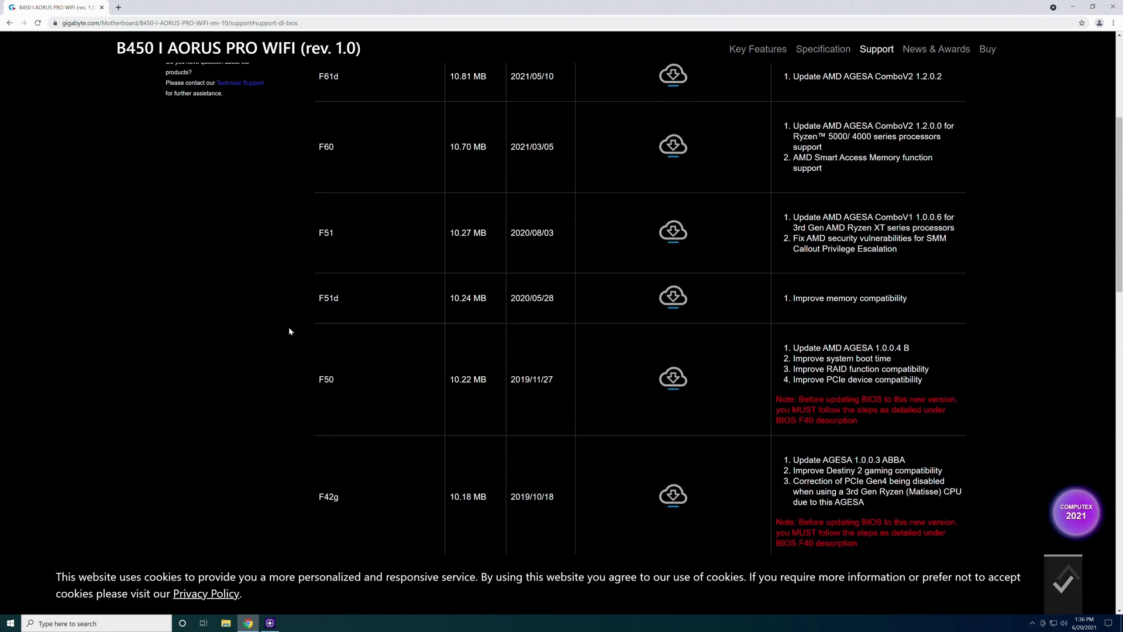
scroll(289, 331, "up", 3)
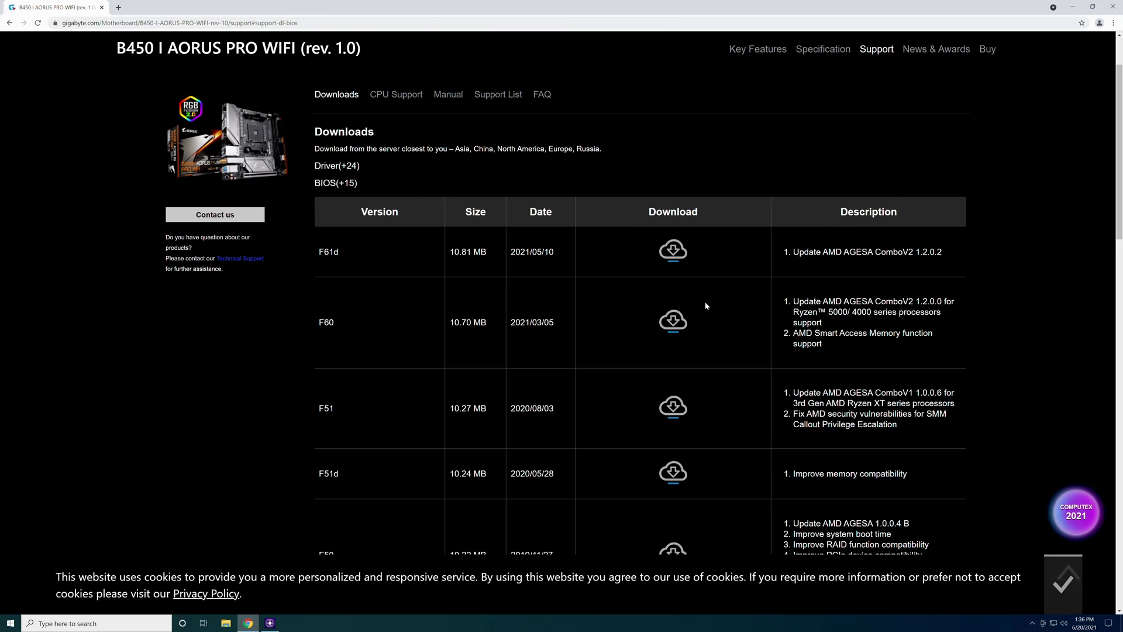
left_click_drag(320, 253, 347, 258)
left_click(672, 259)
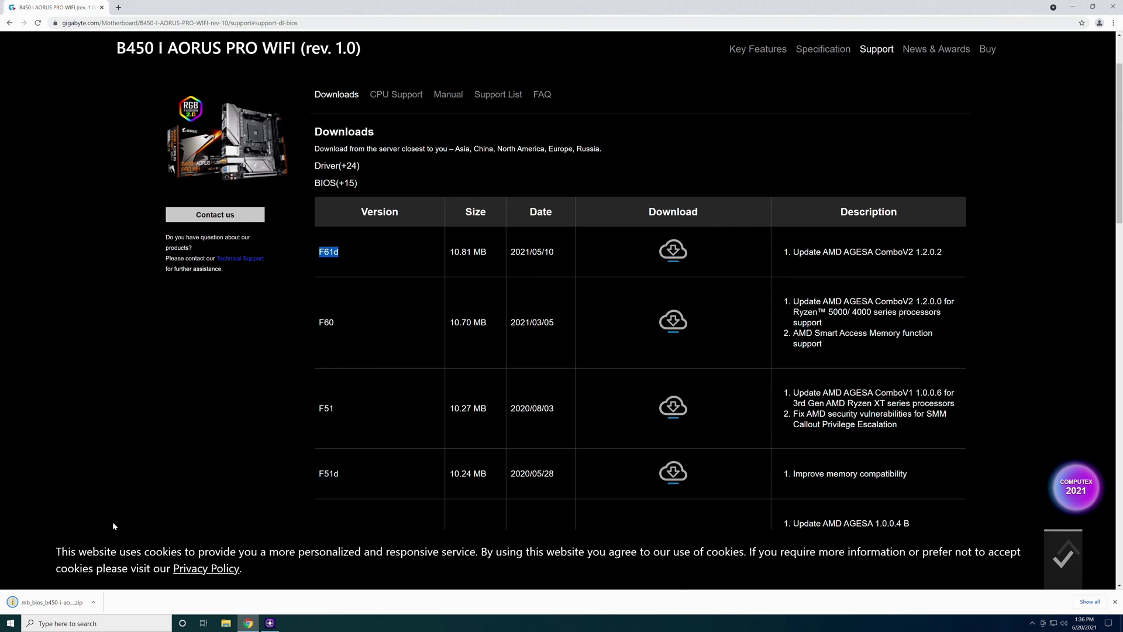
left_click(97, 603)
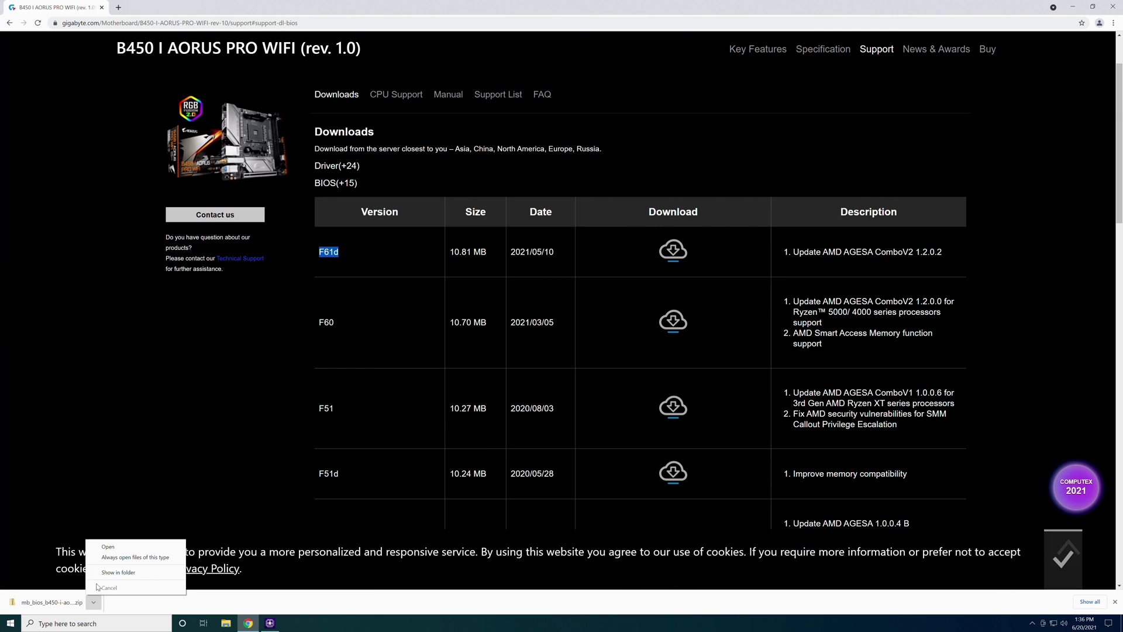
left_click(108, 547)
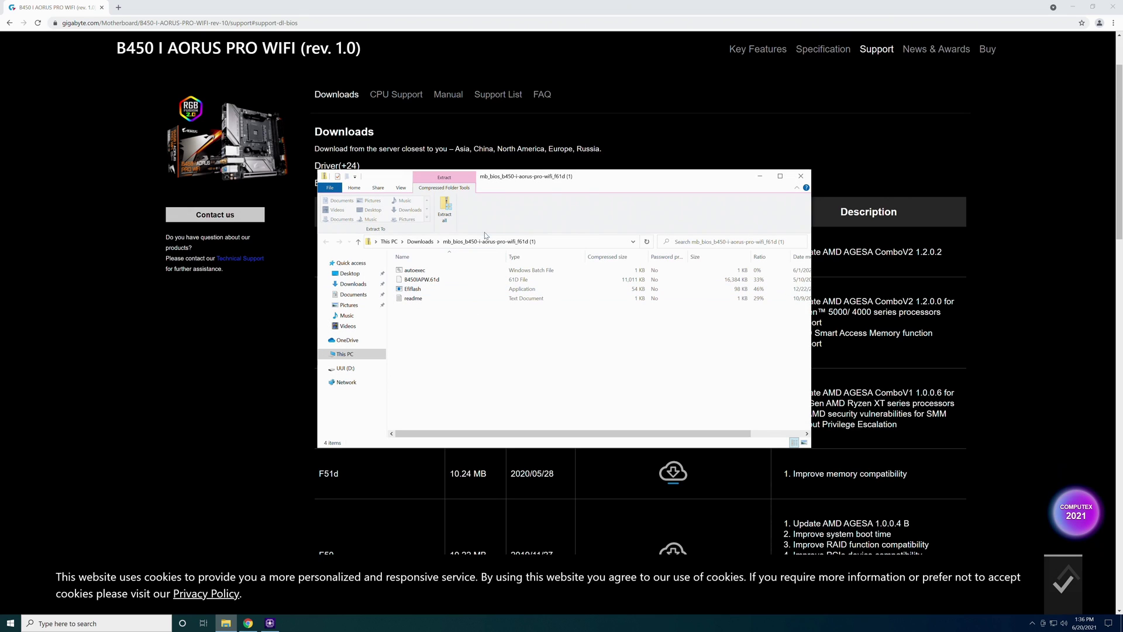
Extract all files of the F61d BIOS archive to the root of the USB drive UUI (D:)
left_click(445, 209)
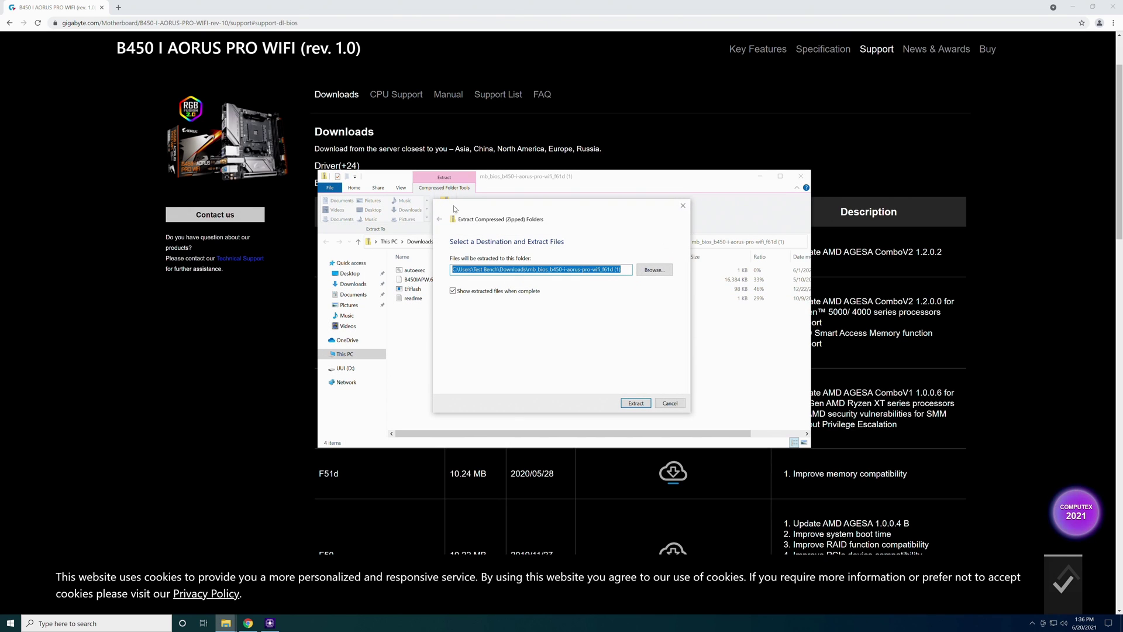
left_click(661, 270)
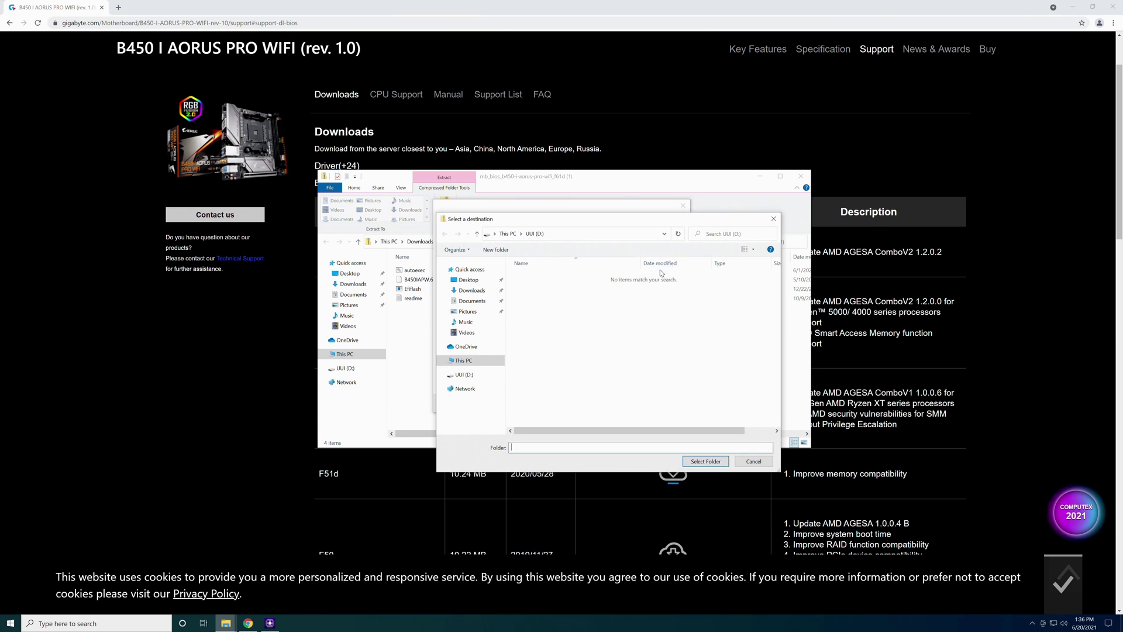
left_click(448, 363)
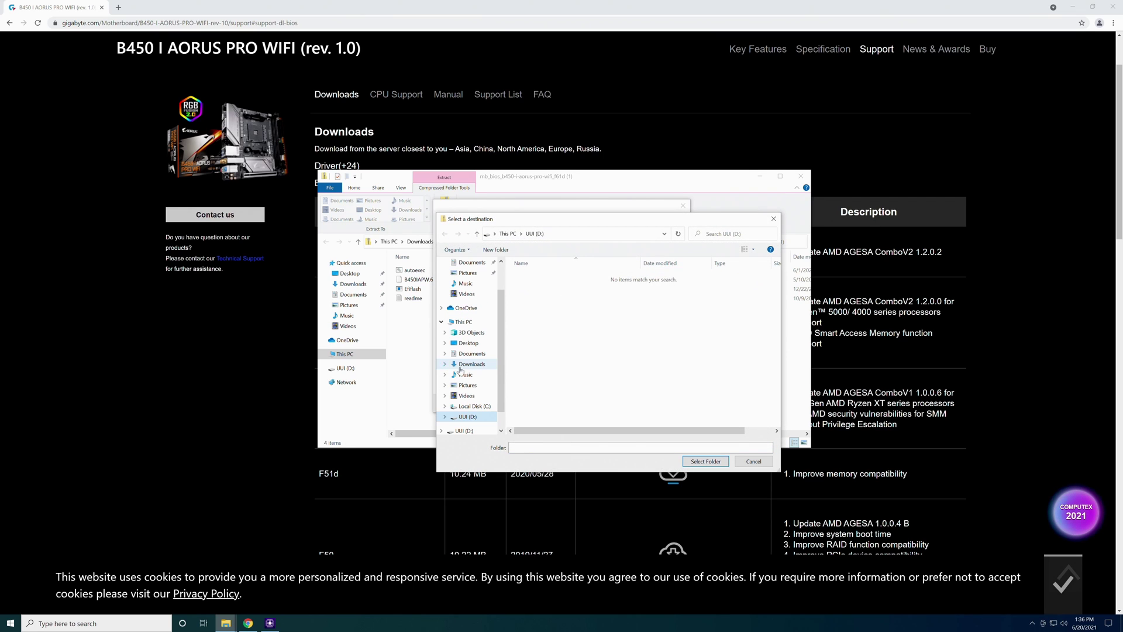
left_click(463, 416)
scroll(467, 411, "down", 1)
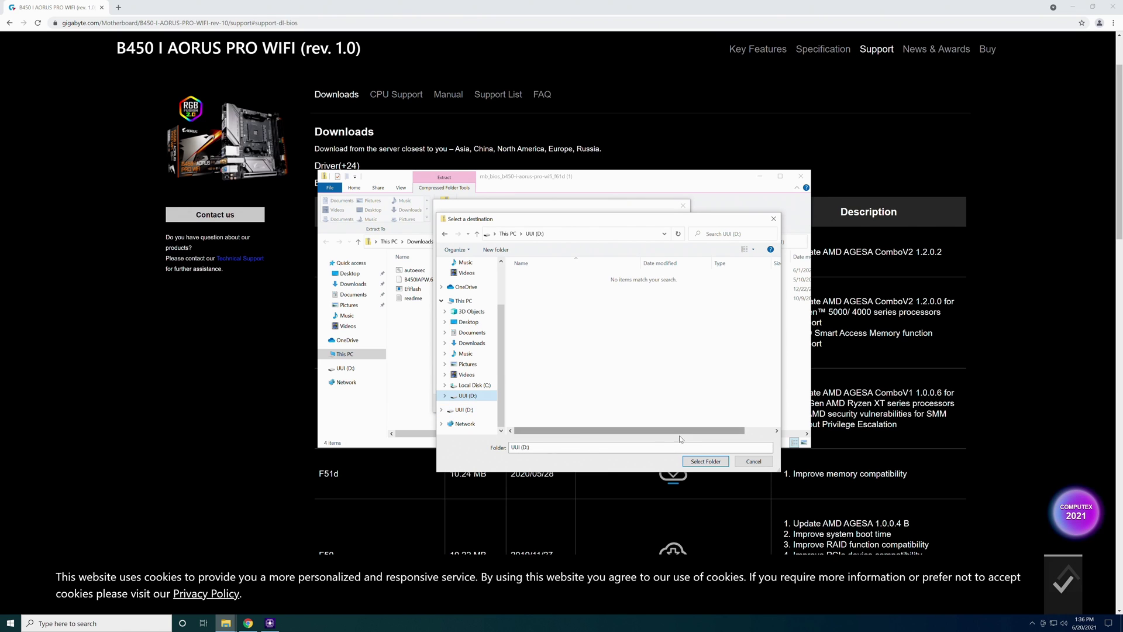
left_click(703, 462)
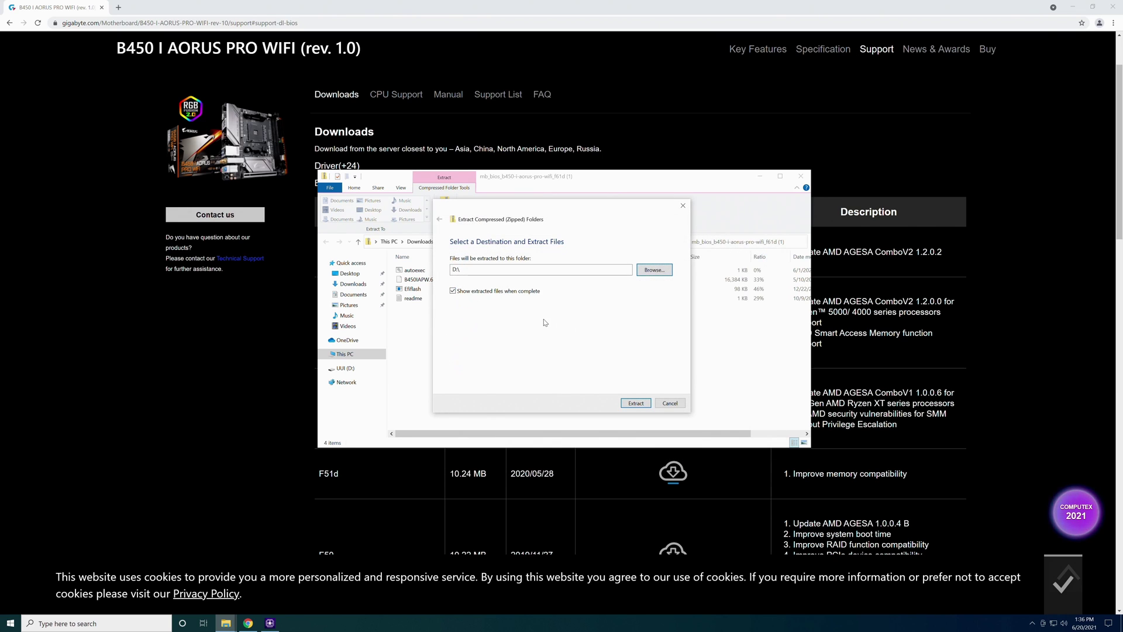
left_click(642, 406)
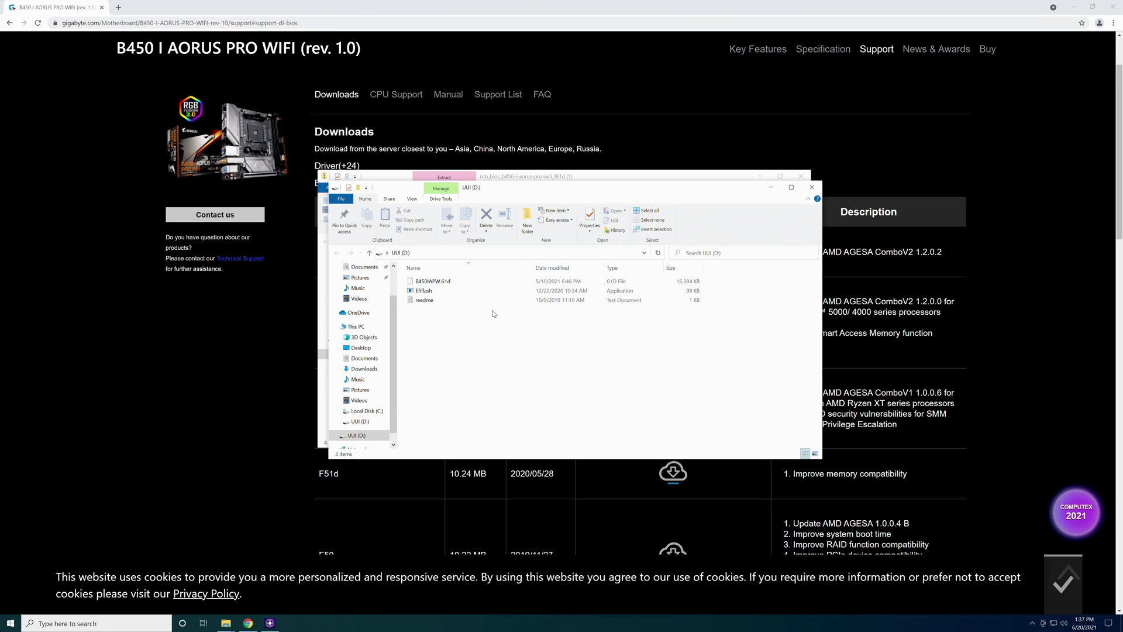
Close the USB drive and archive windows, the browser and CPU-Z
left_click(812, 187)
left_click(802, 178)
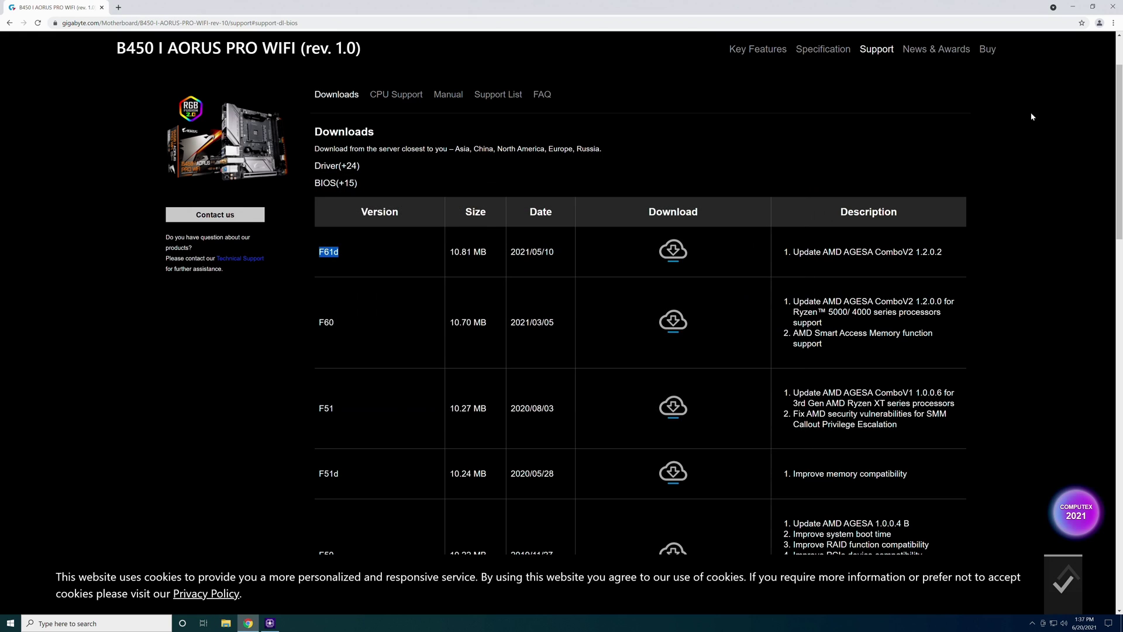
left_click(1113, 6)
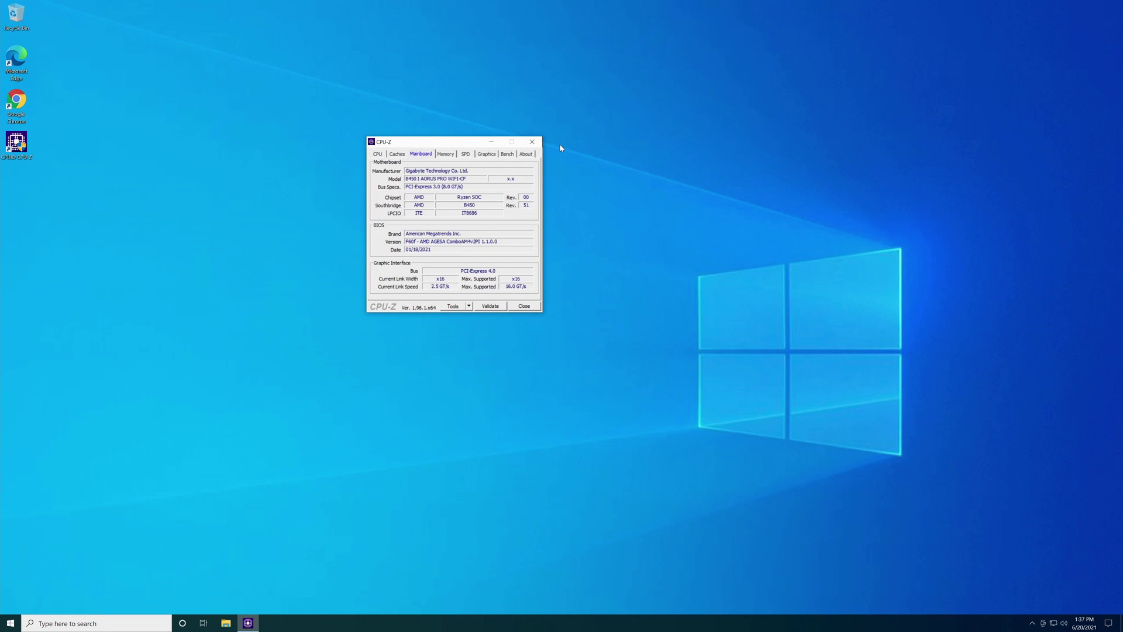
left_click(532, 142)
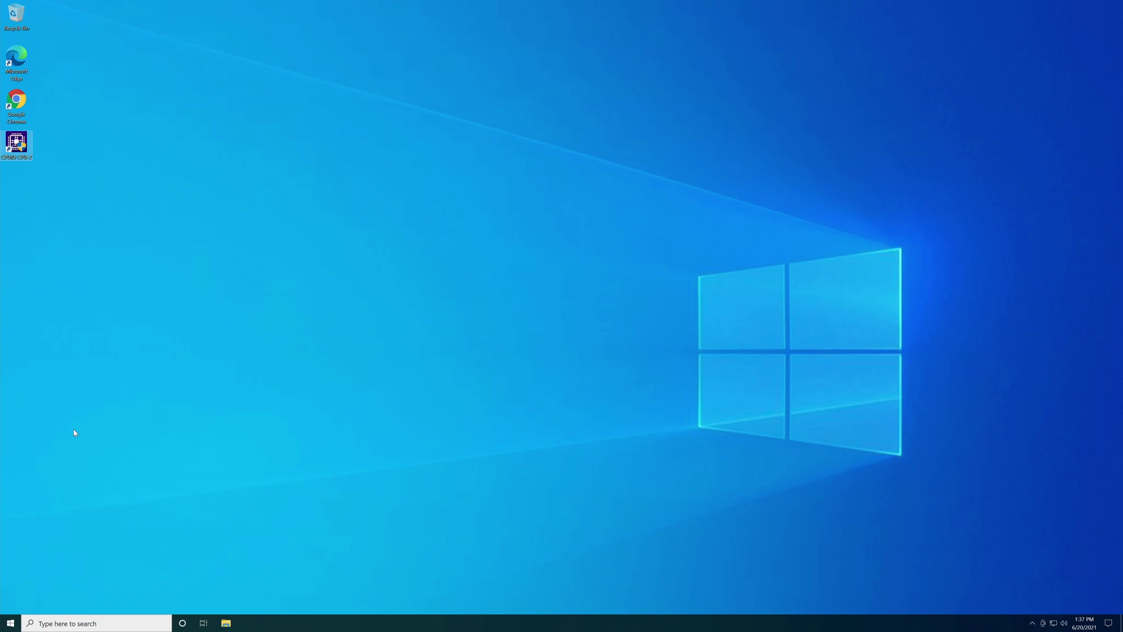
Restart the computer to enter the motherboard's BIOS setup
left_click(8, 624)
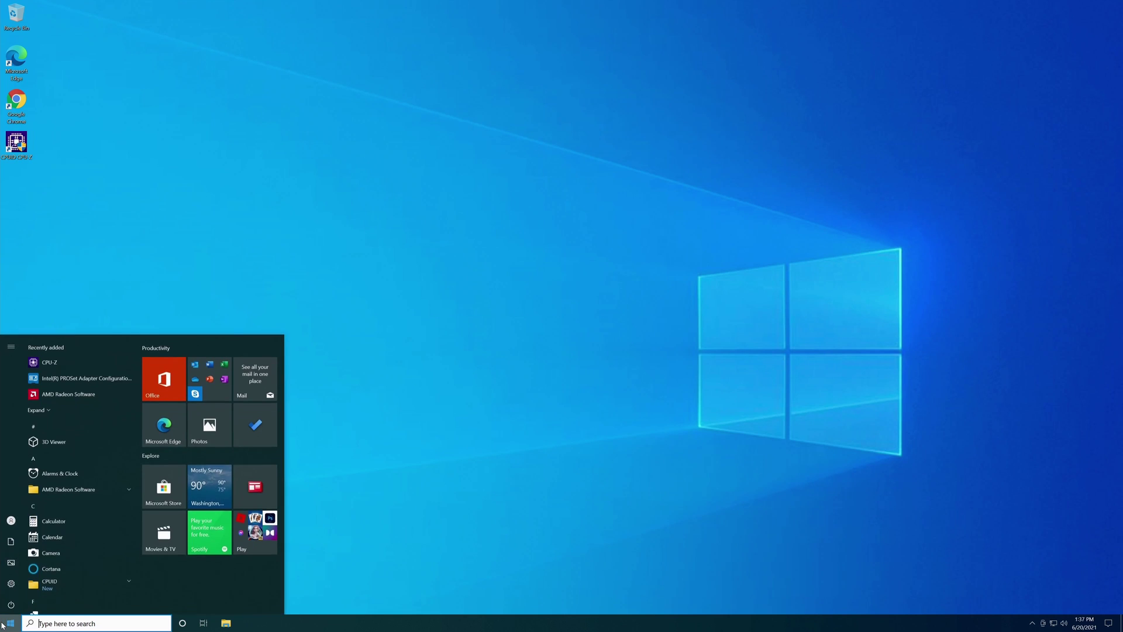
mouse_move(11, 609)
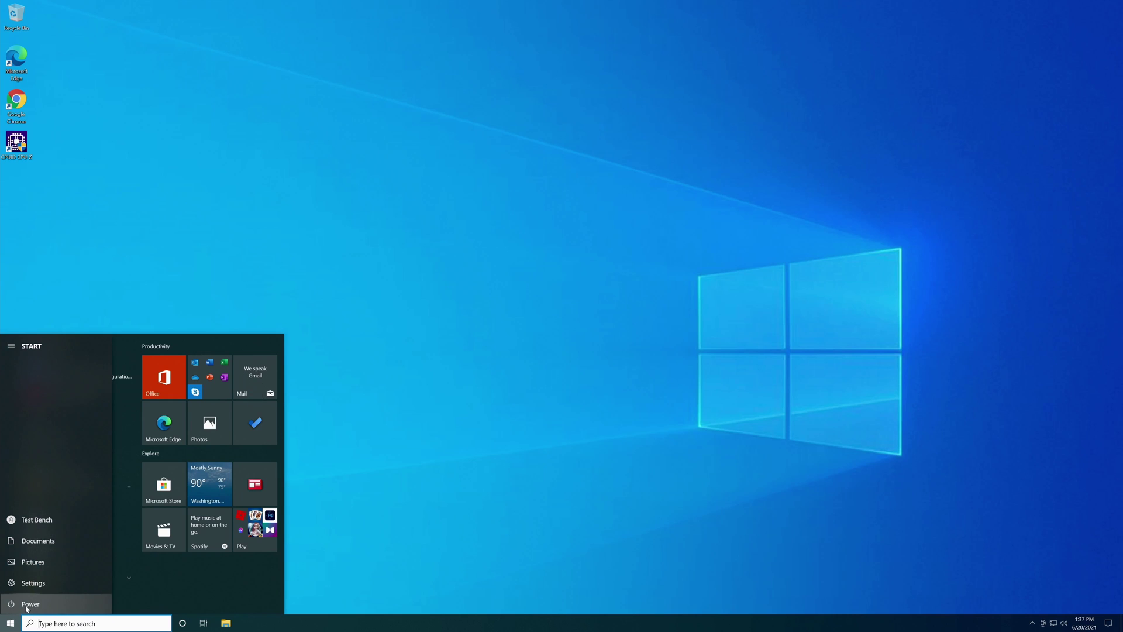
left_click(26, 606)
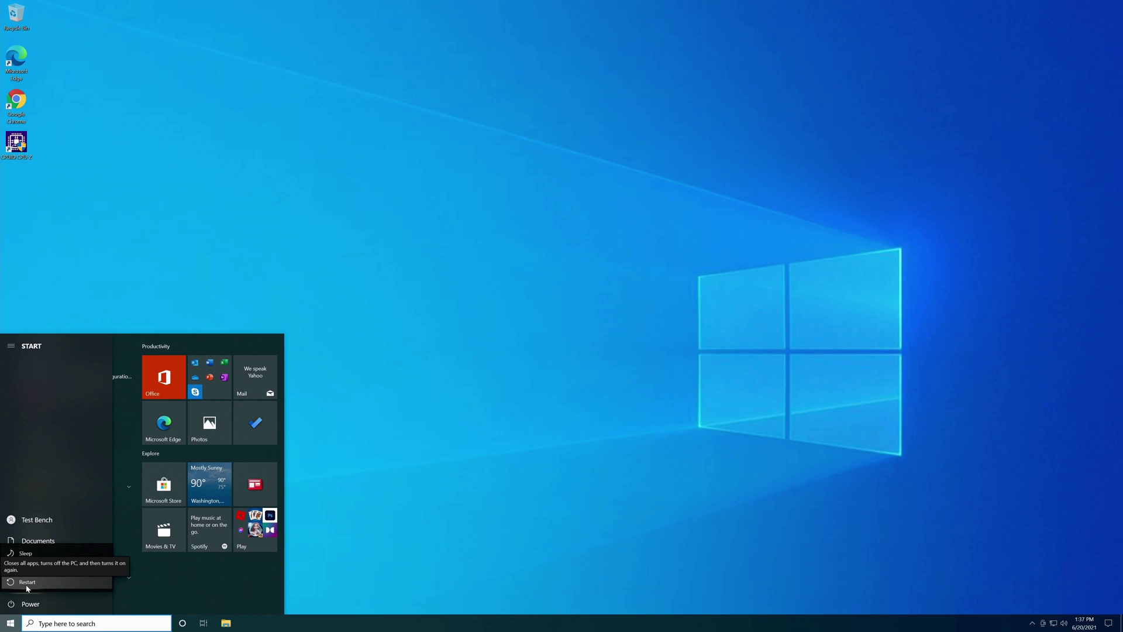
left_click(26, 584)
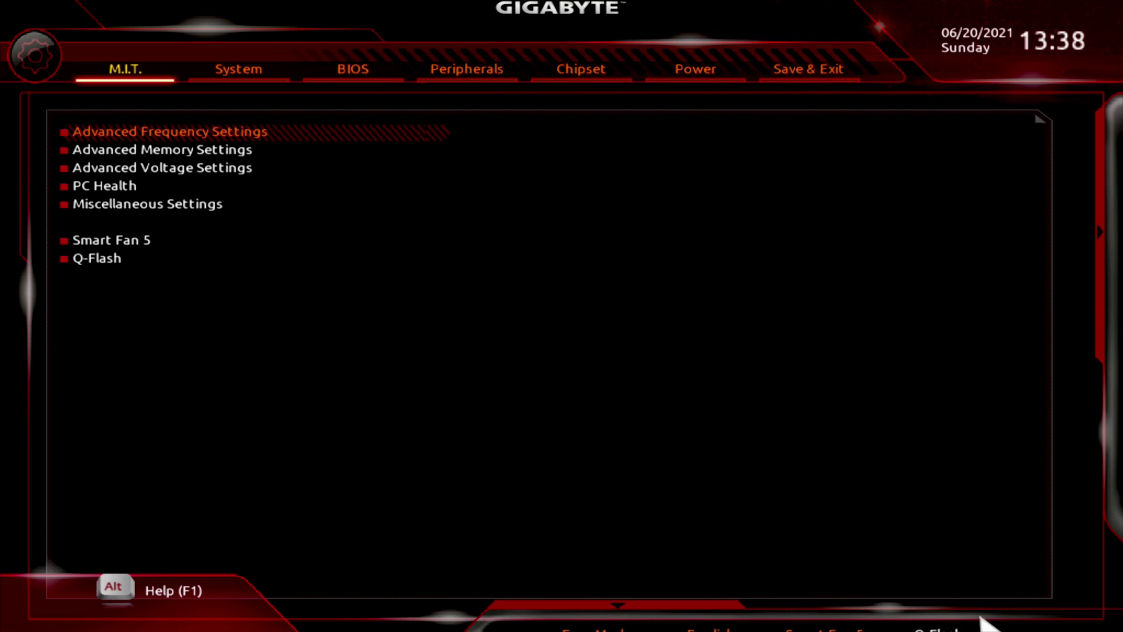
Open the Q-Flash utility in the BIOS setup and choose to update the BIOS
mouse_move(985, 609)
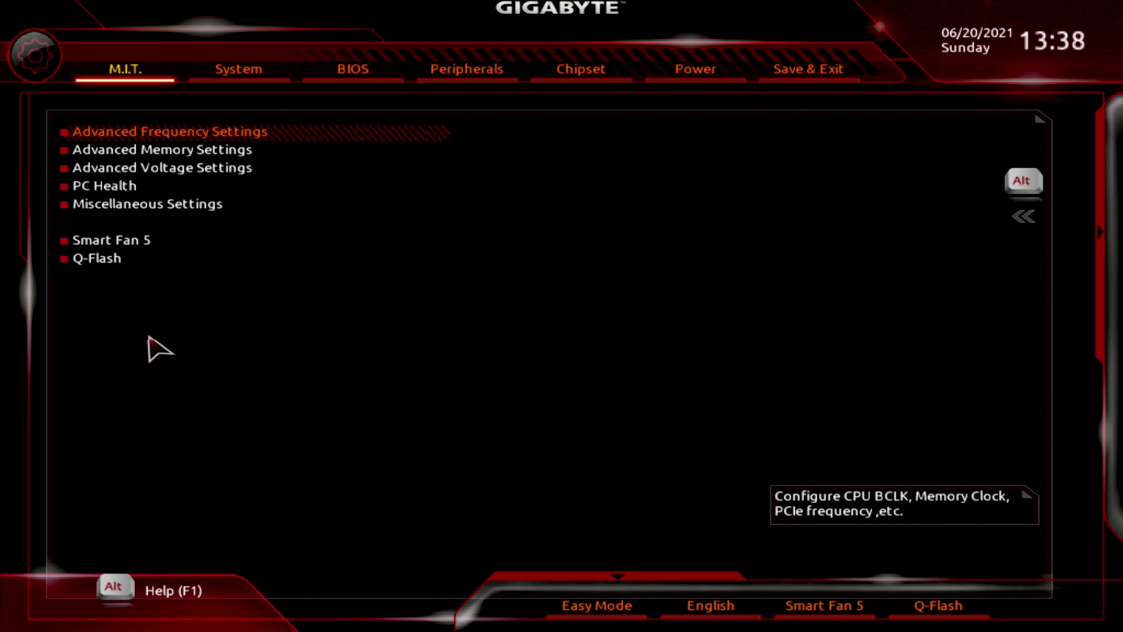
left_click(121, 263)
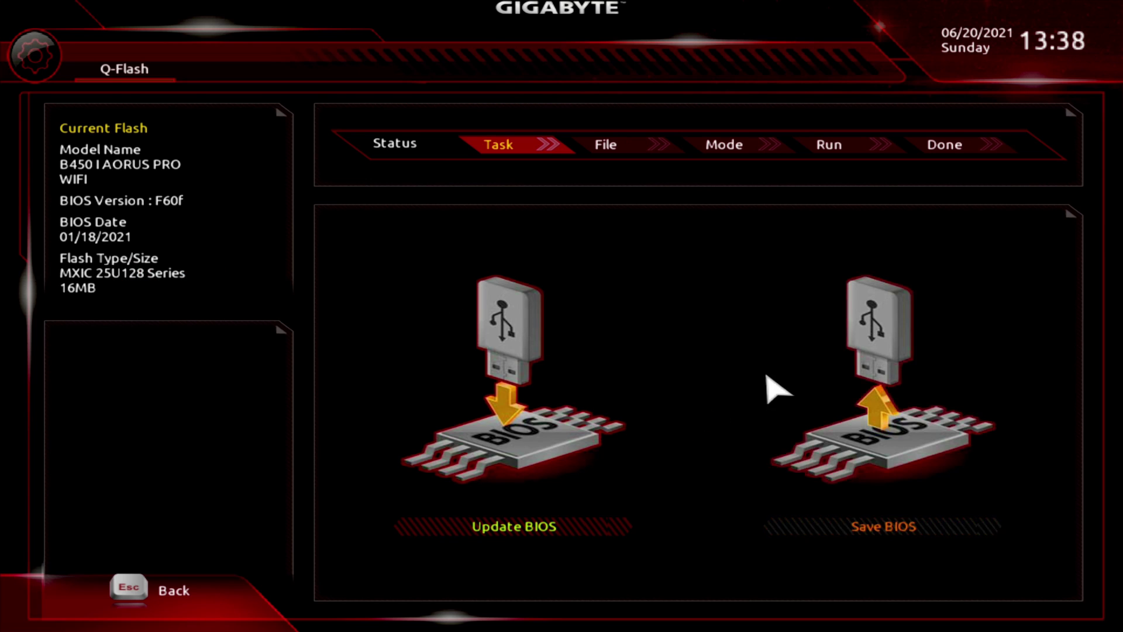
left_click(521, 518)
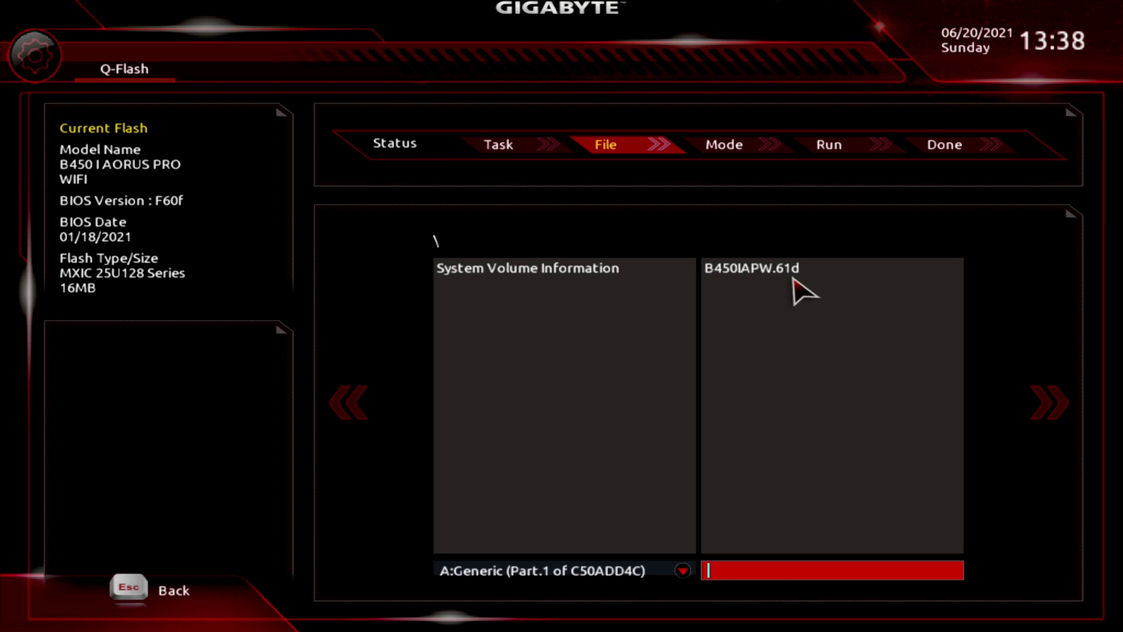
Select the BIOS file B450IAPW.61d from the USB drive and start the flash
left_click(771, 278)
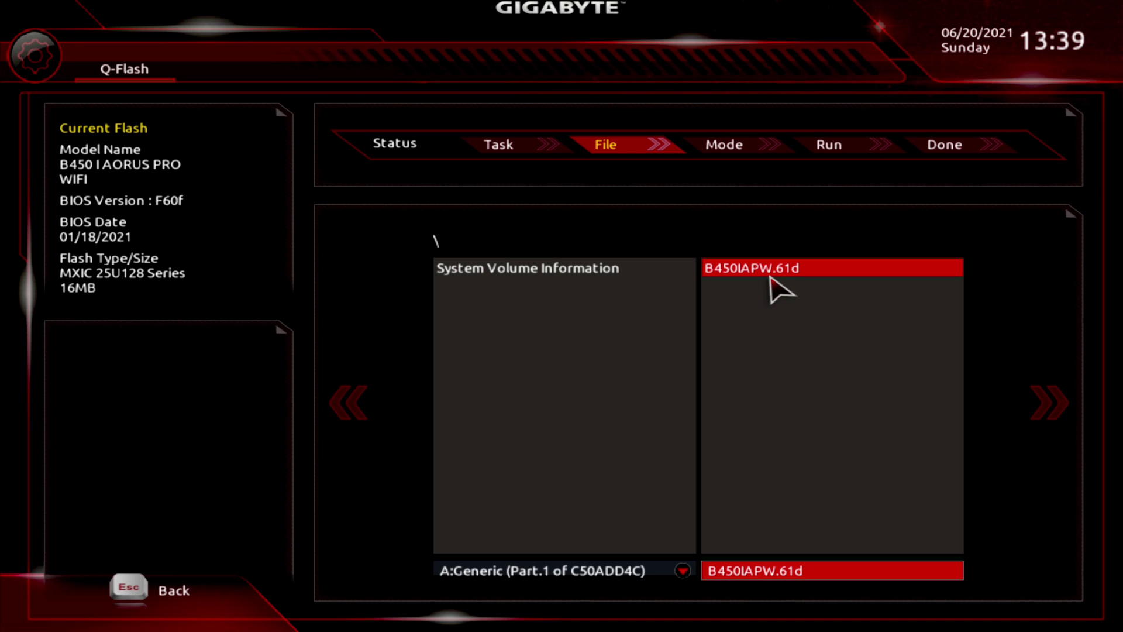
left_click(771, 280)
double_click(770, 280)
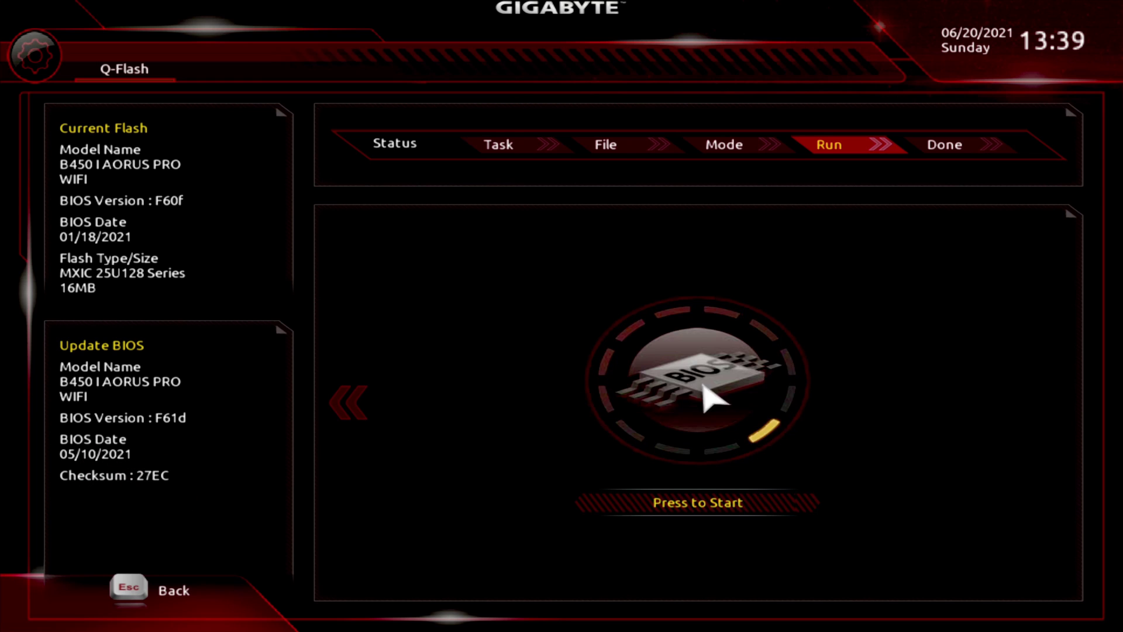
left_click(697, 504)
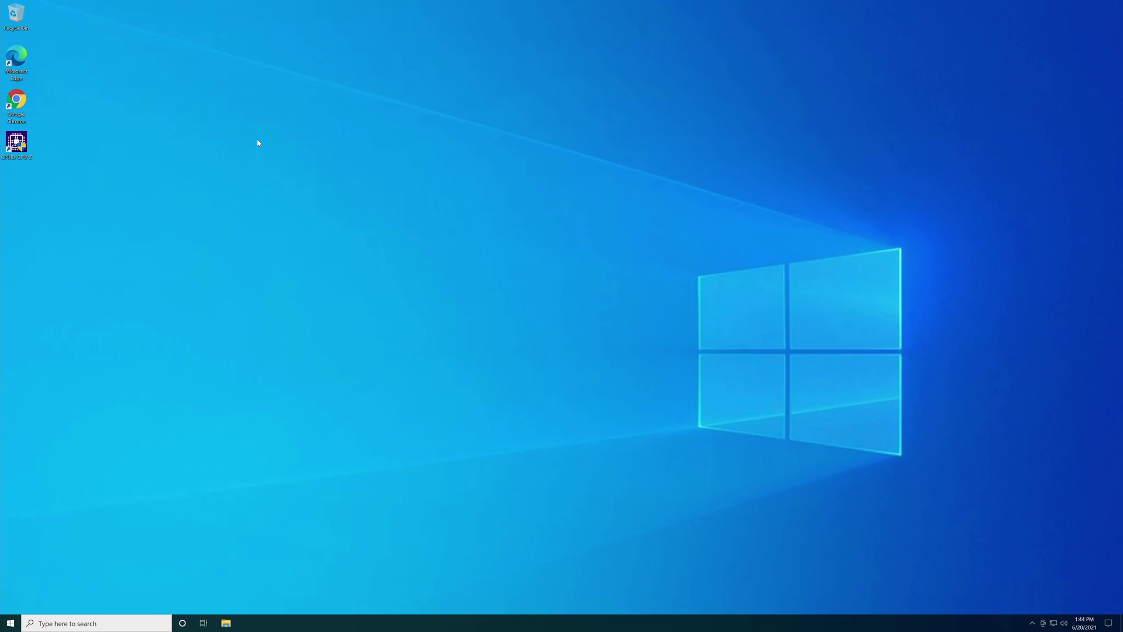
Launch CPU-Z in Windows with permission to make changes and view the mainboard's BIOS version and date
double_click(22, 151)
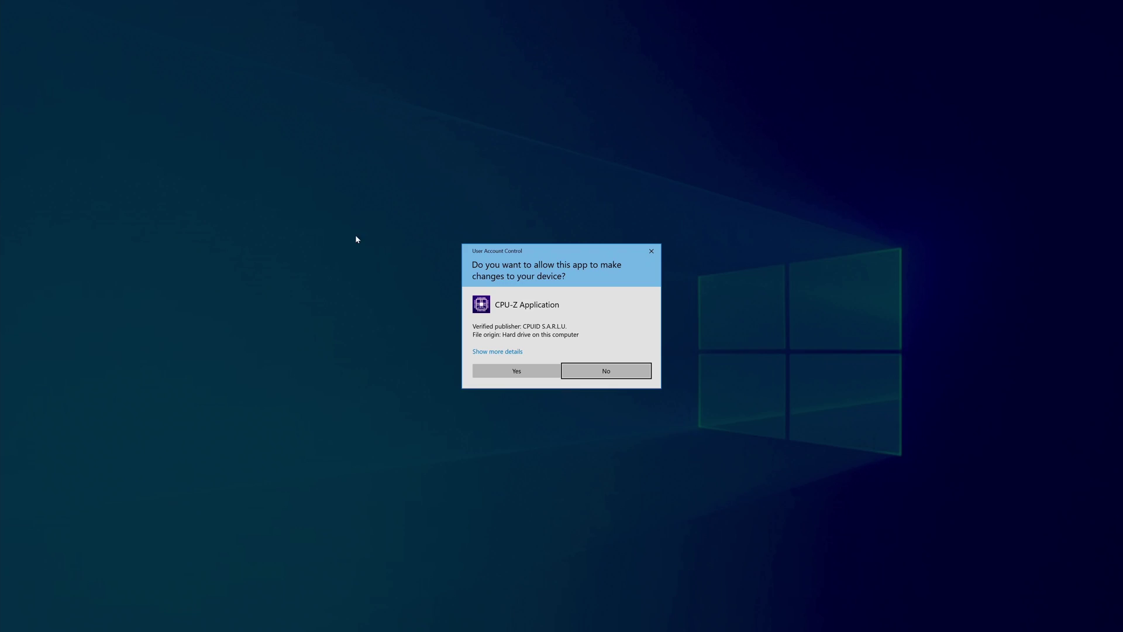
left_click(515, 372)
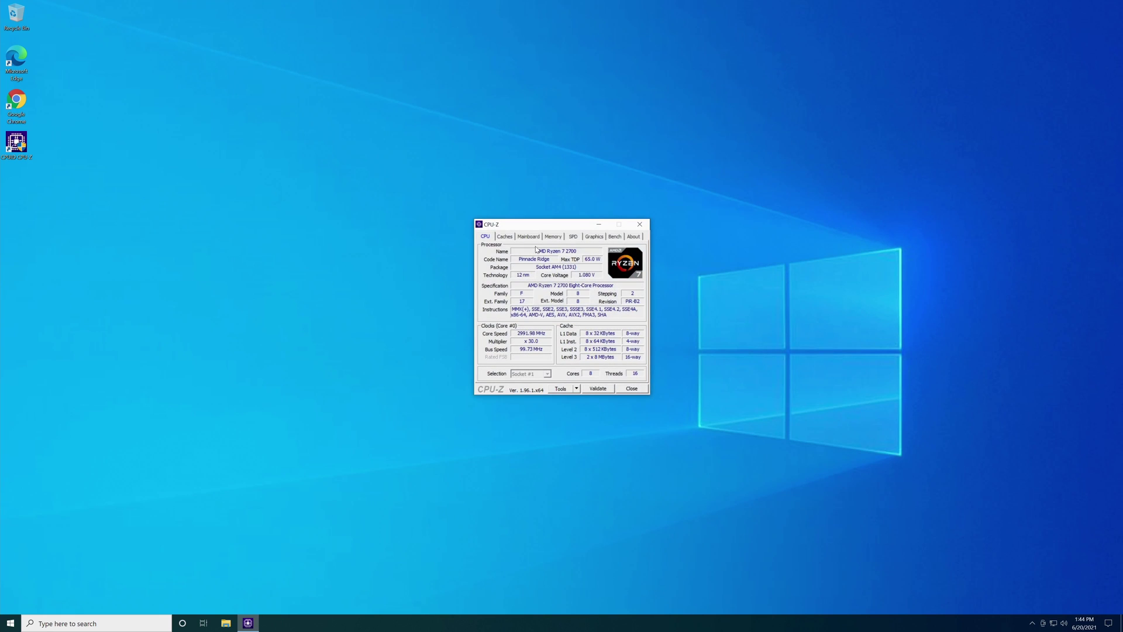
left_click(529, 236)
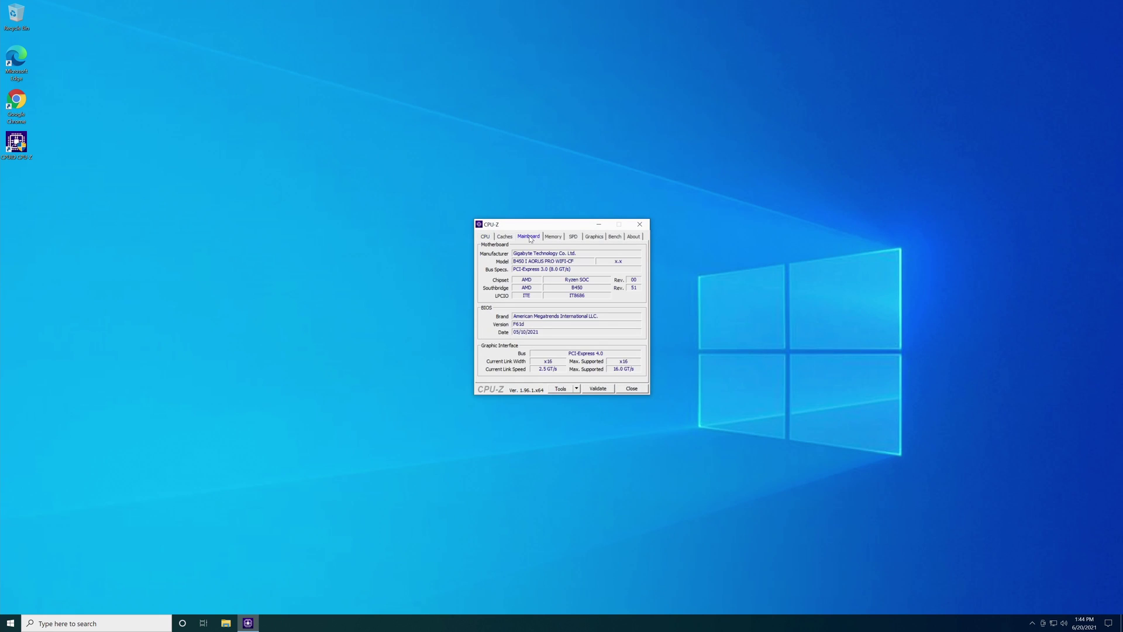